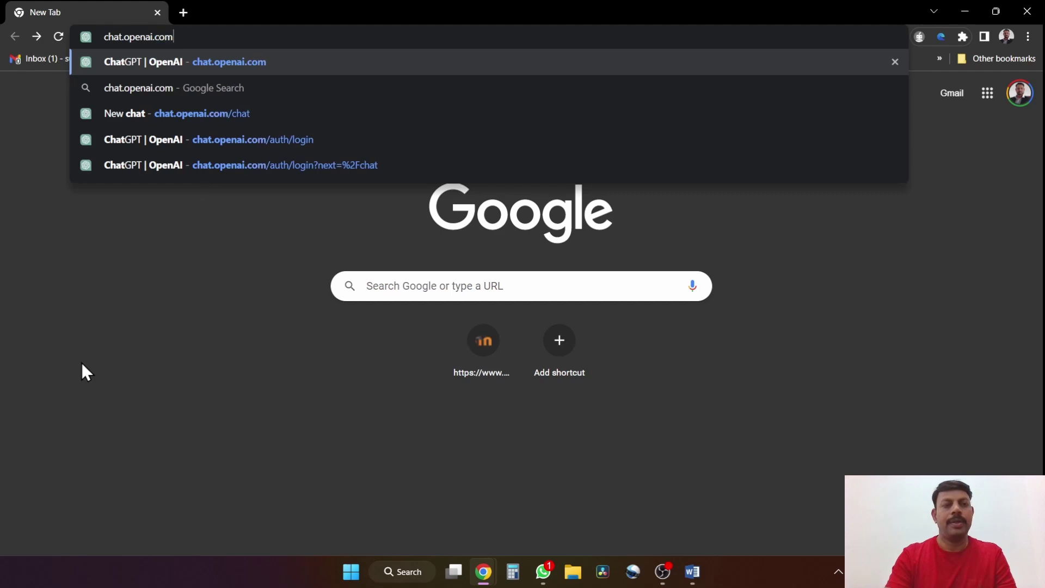
Load chat.openai.com, then open openai.com in a second browser tab.
{"action": "key", "text": "Return"}
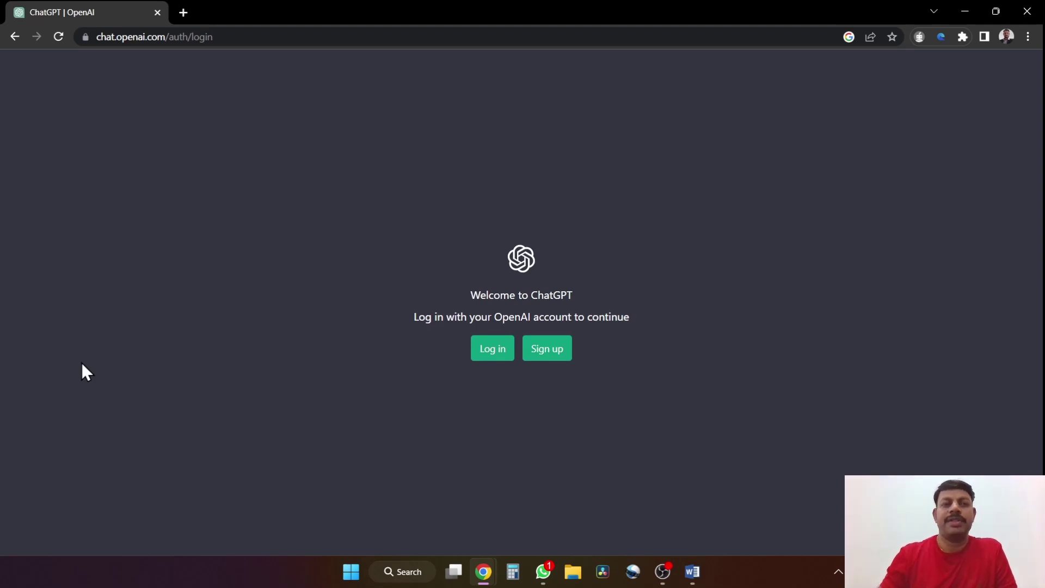
{"action": "left_click", "coordinate": [184, 12]}
{"action": "type", "text": "op"}
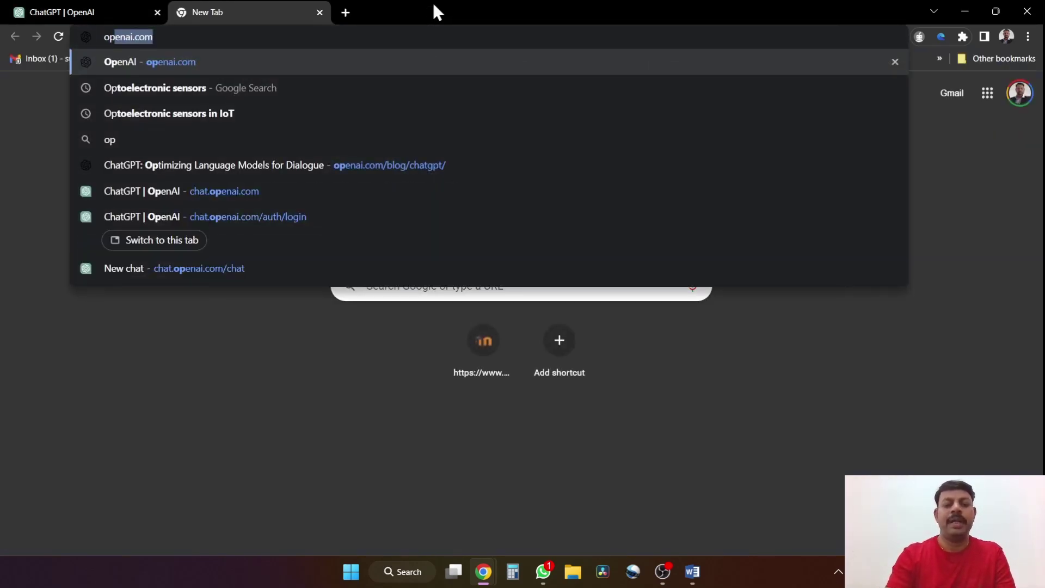
{"action": "type", "text": "ena"}
{"action": "key", "text": "BackSpace"}
{"action": "key", "text": "BackSpace"}
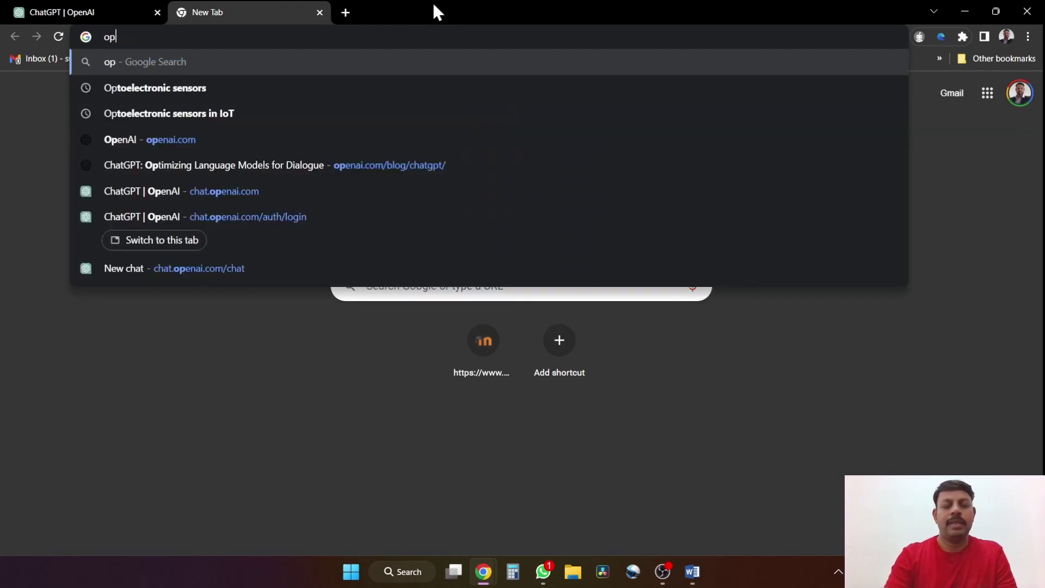
{"action": "type", "text": "enai"}
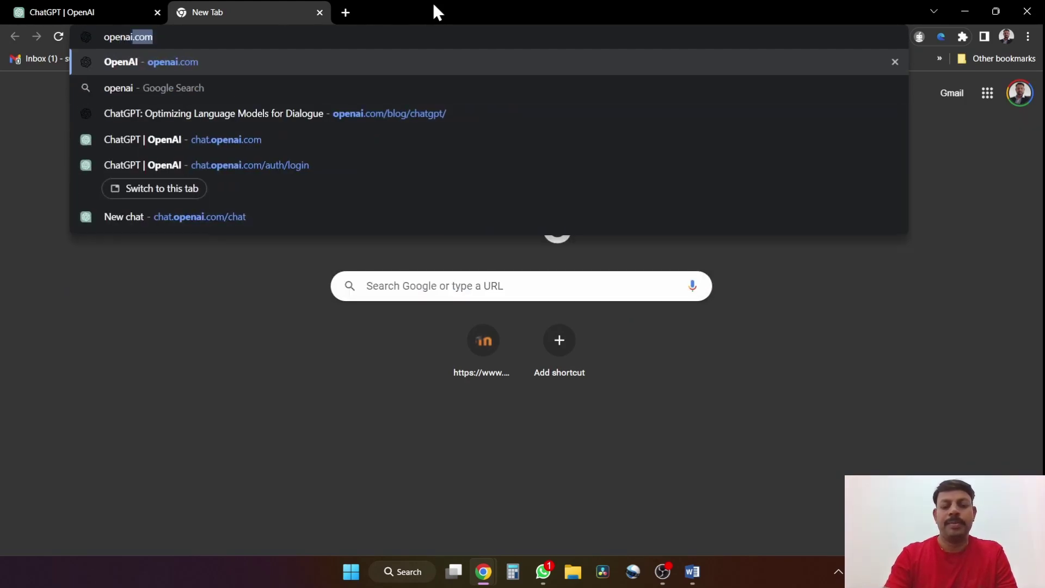
{"action": "key", "text": "Right"}
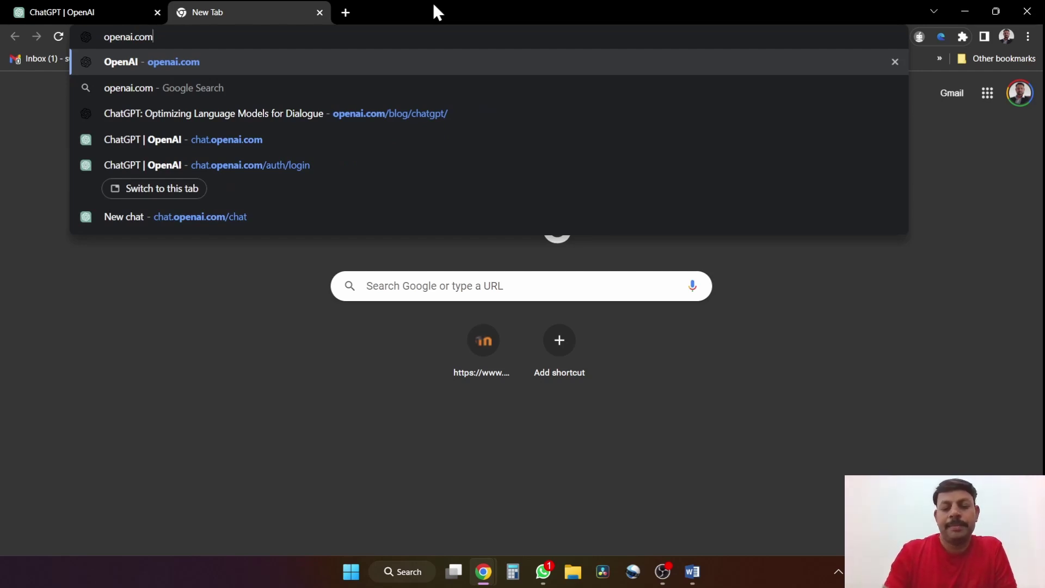
{"action": "key", "text": "Return"}
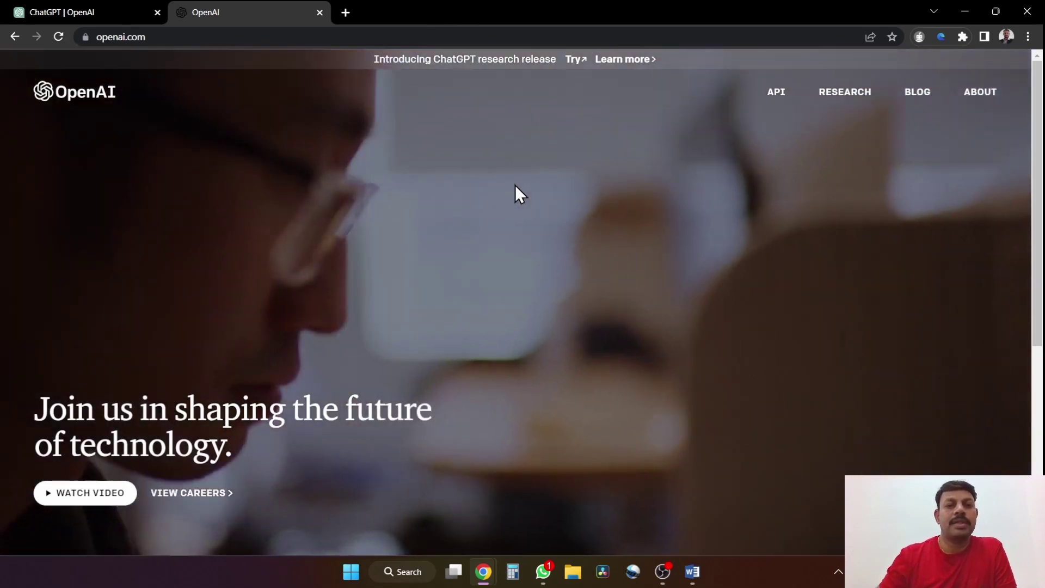
{"action": "scroll", "coordinate": [517, 196], "scroll_direction": "down", "scroll_amount": 6}
Open the ChatGPT introduction page from the OpenAI footer and launch ChatGPT in a new tab.
{"action": "scroll", "coordinate": [517, 193], "scroll_direction": "up", "scroll_amount": 6}
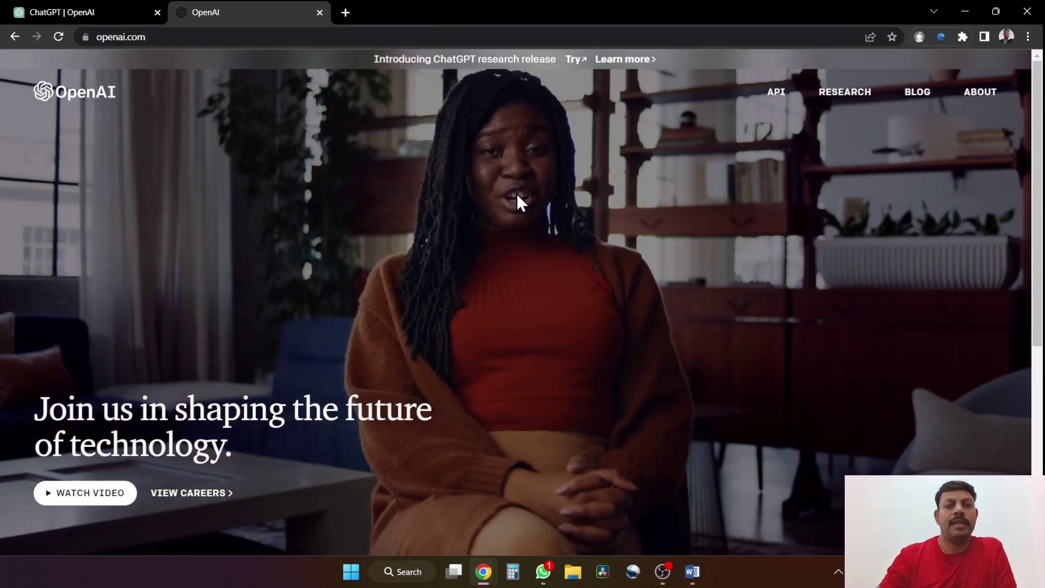
{"action": "scroll", "coordinate": [517, 194], "scroll_direction": "down", "scroll_amount": 6}
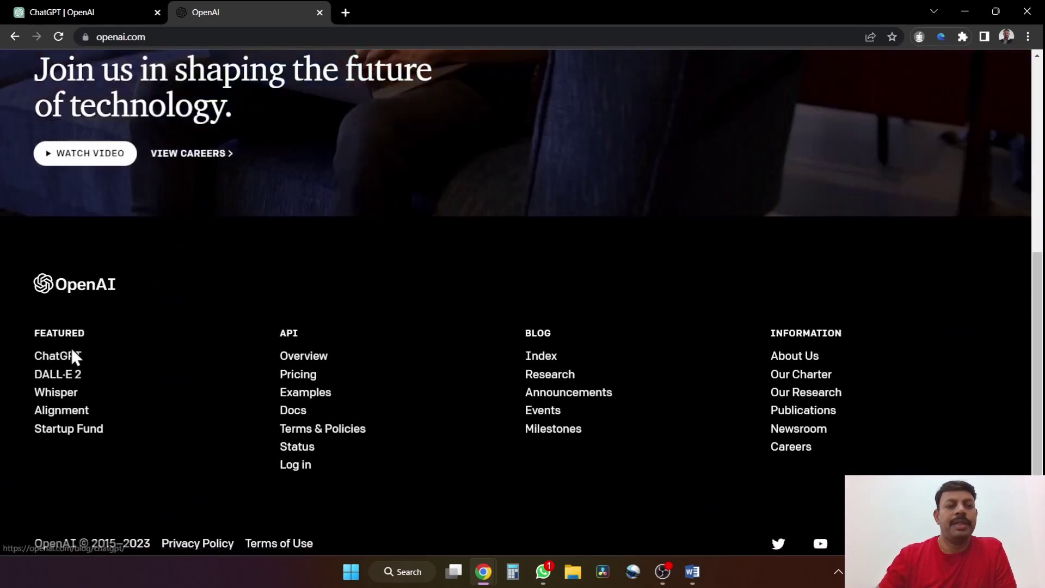
{"action": "scroll", "coordinate": [494, 250], "scroll_direction": "up", "scroll_amount": 6}
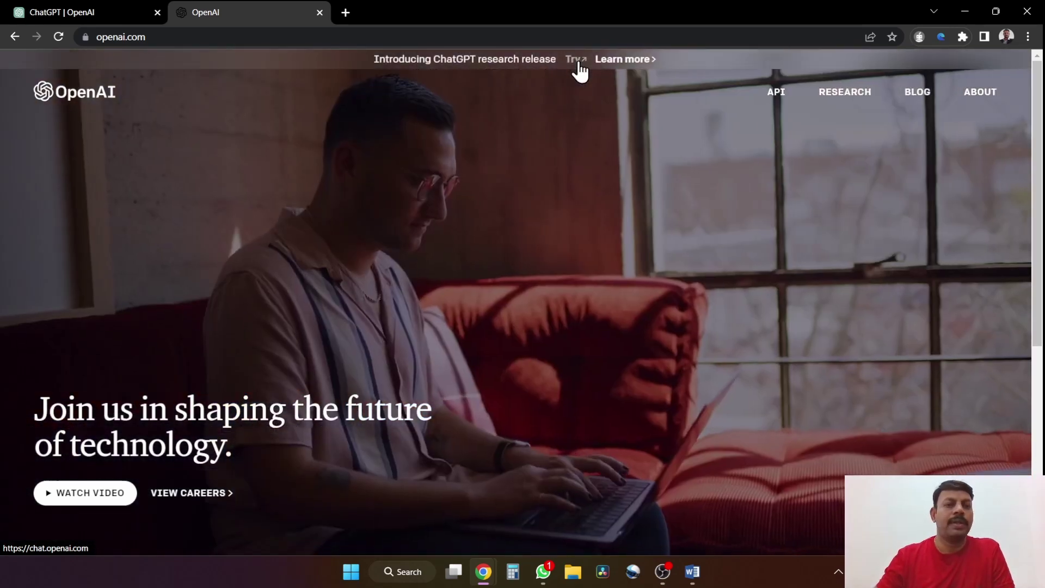
{"action": "scroll", "coordinate": [581, 130], "scroll_direction": "down", "scroll_amount": 6}
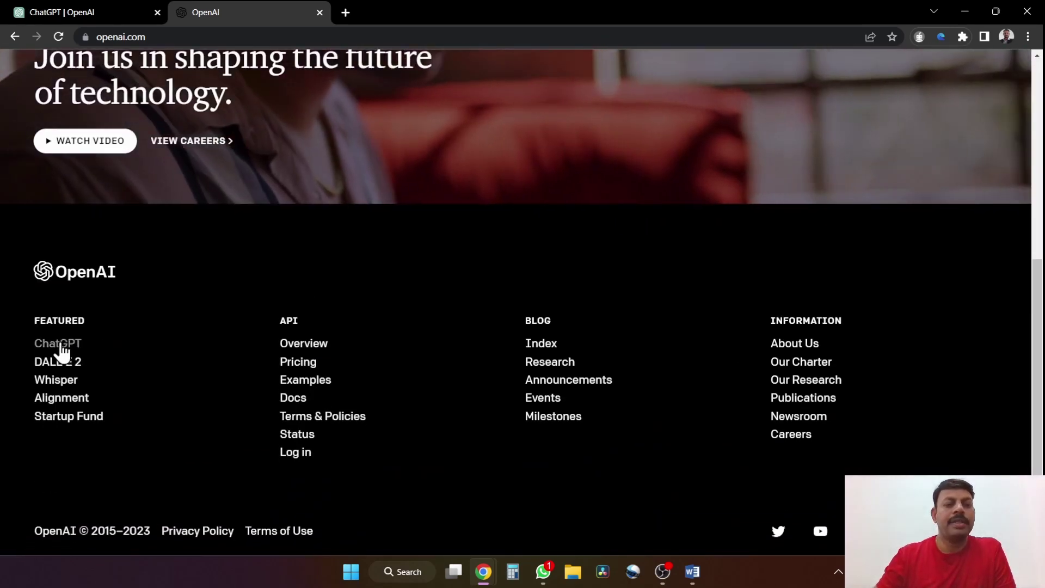
{"action": "left_click", "coordinate": [60, 344]}
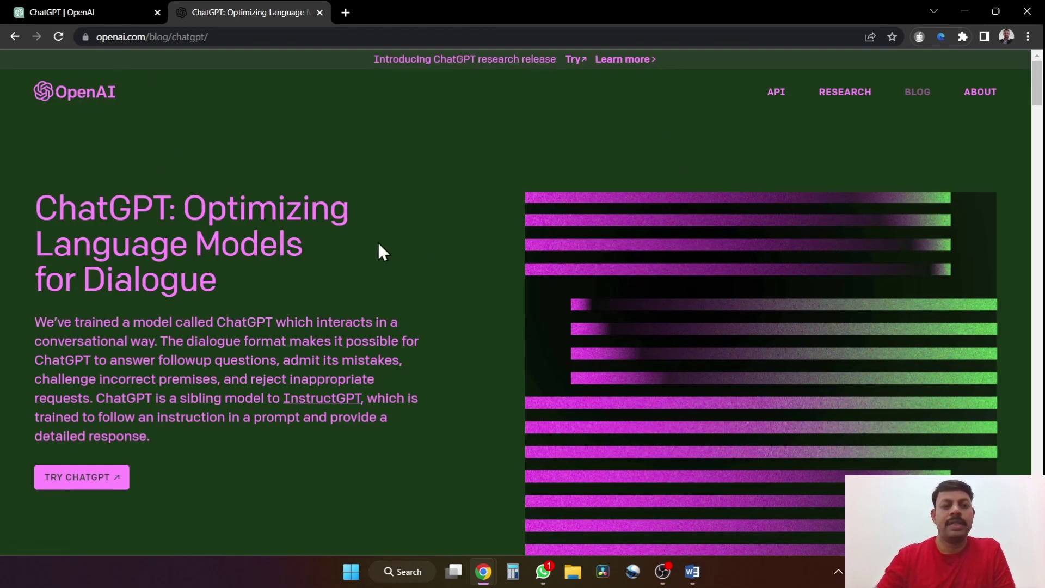
{"action": "scroll", "coordinate": [461, 261], "scroll_direction": "down", "scroll_amount": 4}
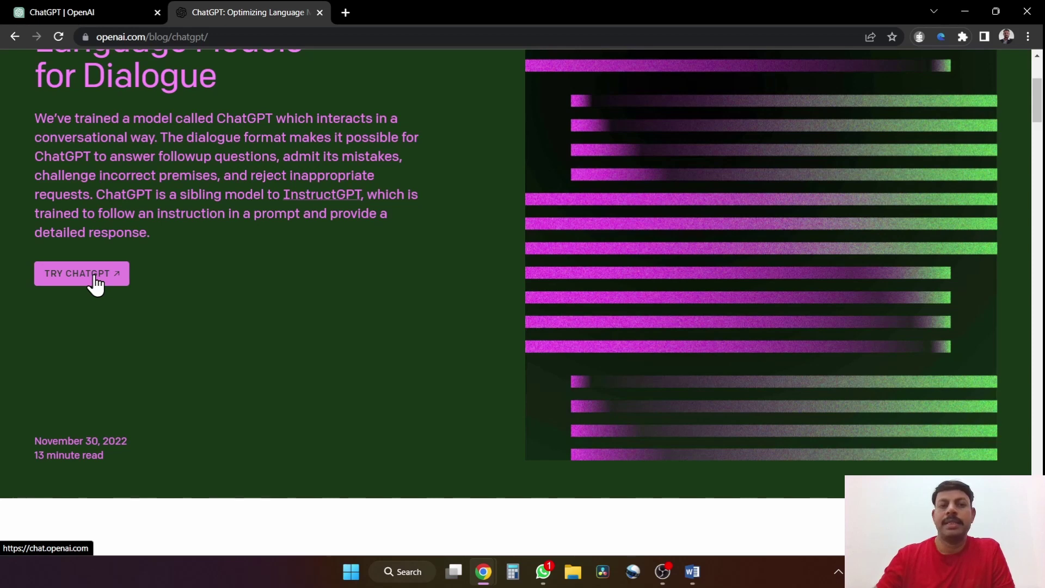
{"action": "left_click", "coordinate": [95, 276]}
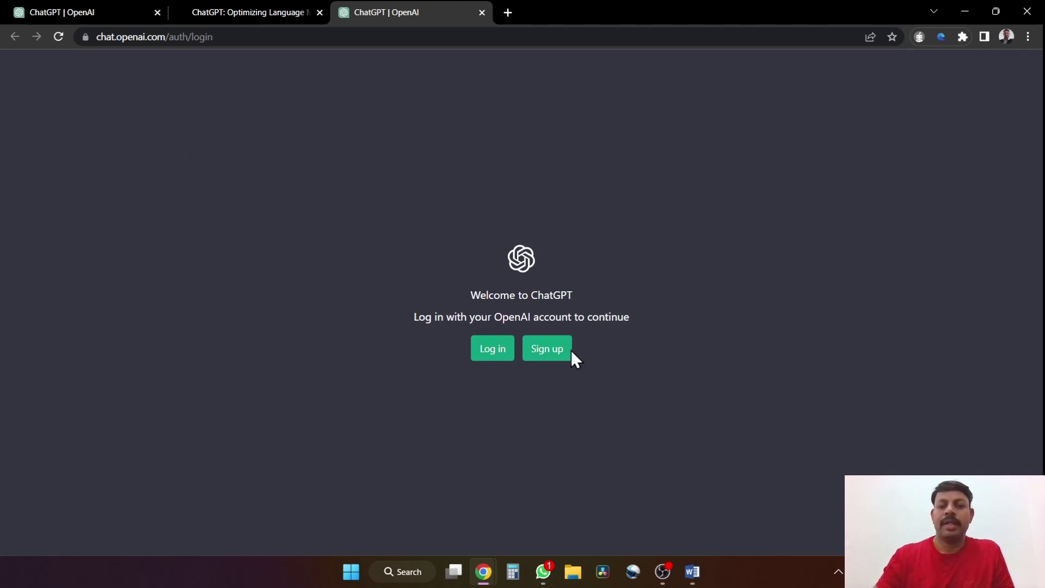
Sign up for a ChatGPT account with the saved email address and a new password.
{"action": "left_click", "coordinate": [550, 363]}
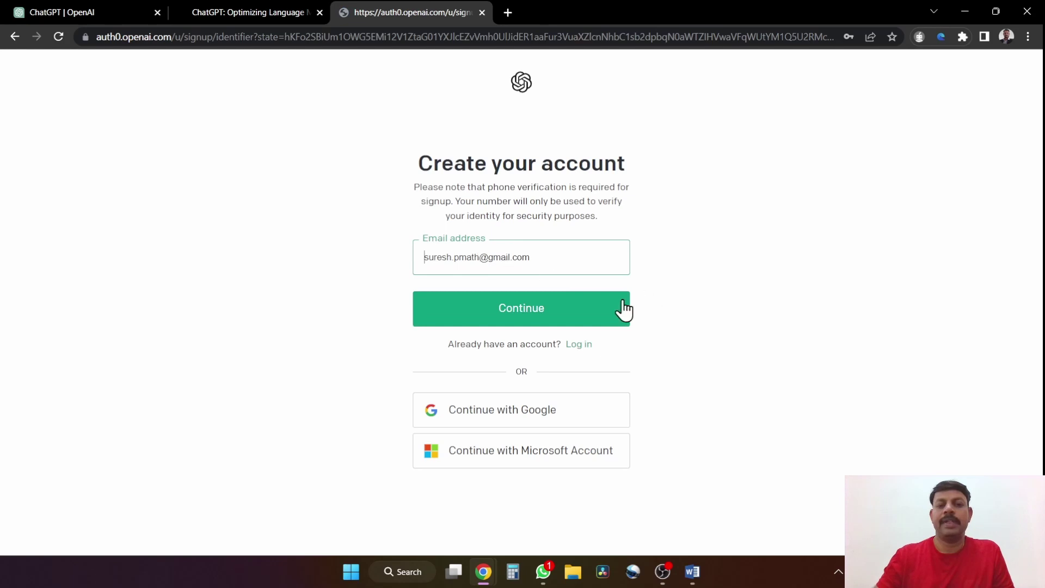
{"action": "left_click", "coordinate": [590, 262]}
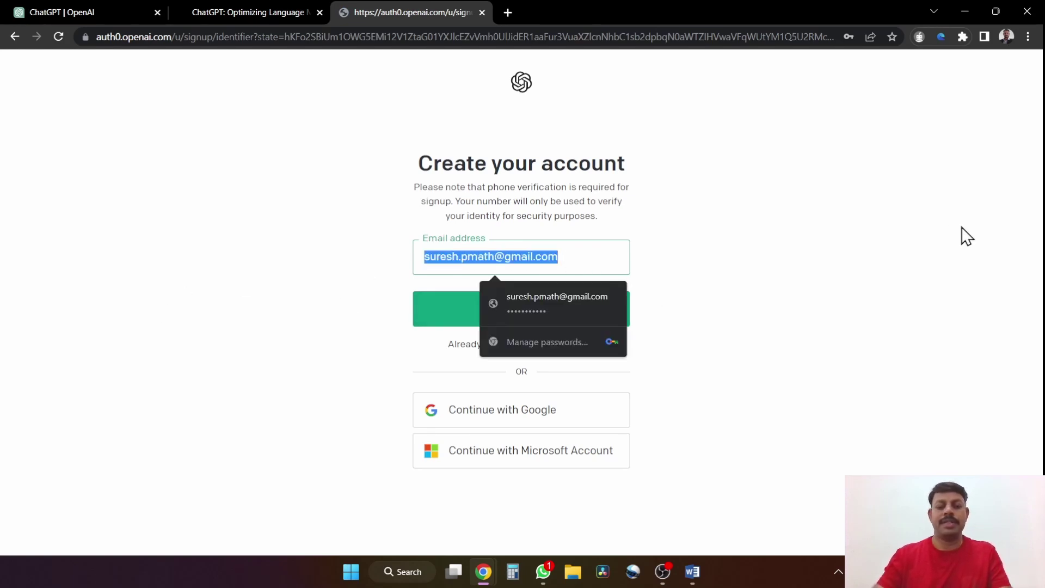
{"action": "type", "text": "abha"}
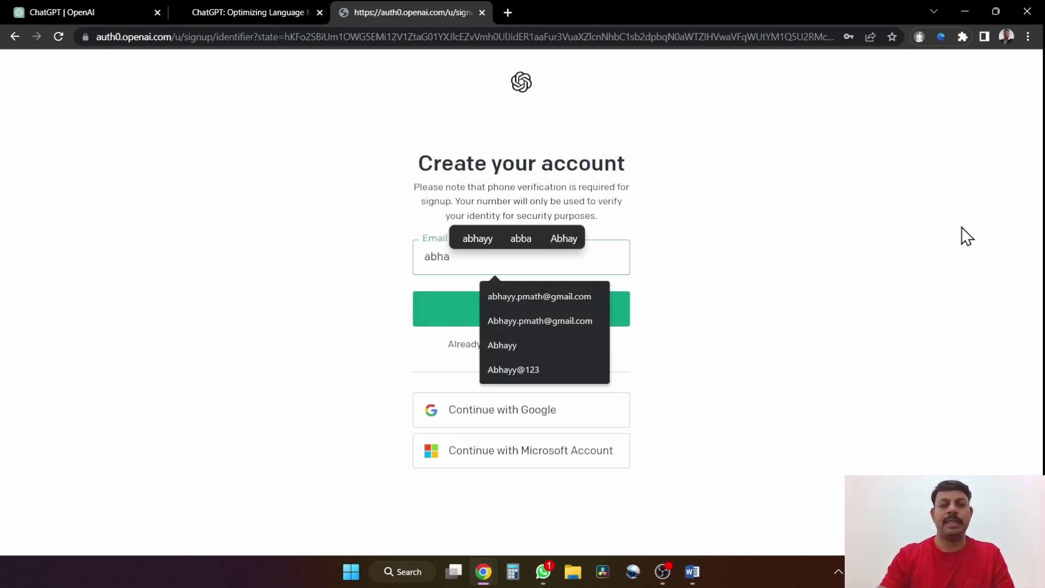
{"action": "key", "text": "Down"}
{"action": "key", "text": "Return"}
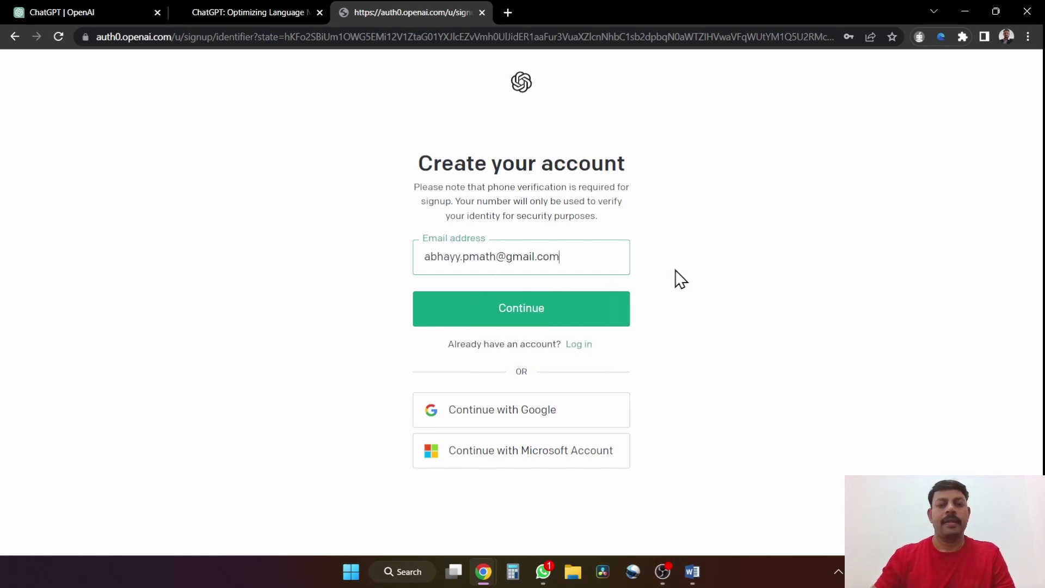
{"action": "left_click", "coordinate": [541, 315]}
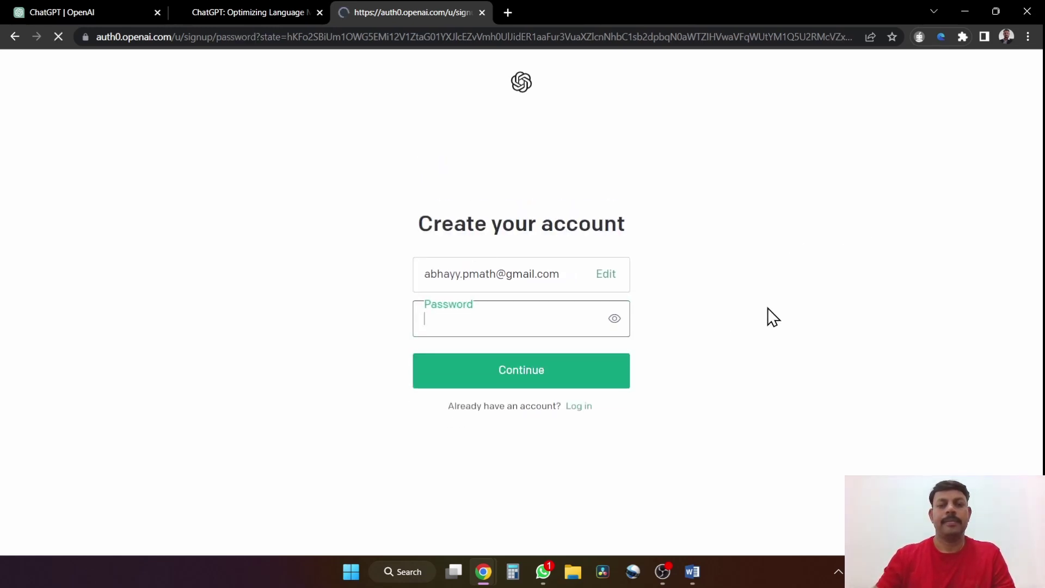
{"action": "type", "text": "•••••••"}
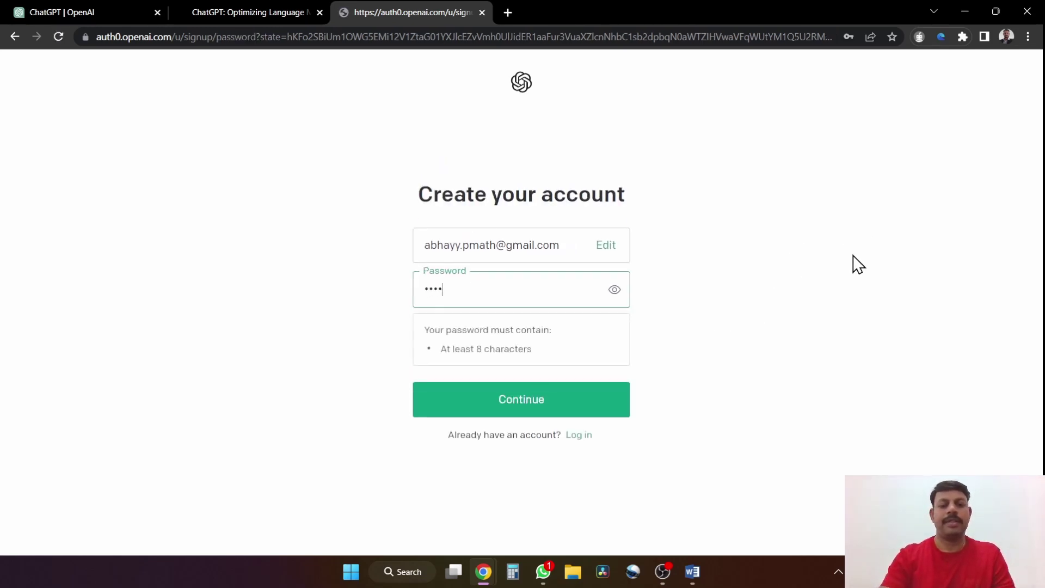
{"action": "type", "text": "••••"}
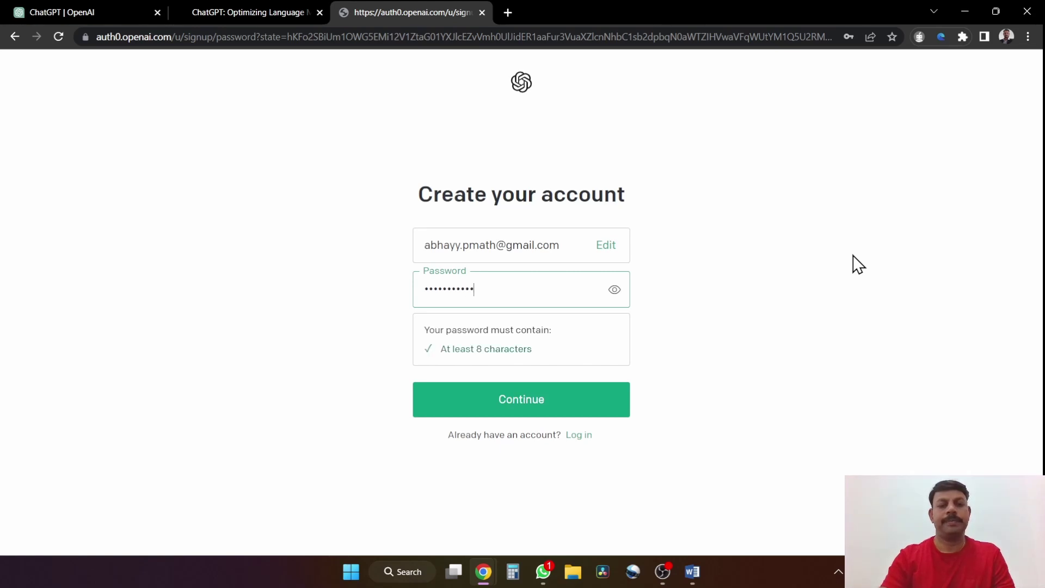
{"action": "left_click", "coordinate": [603, 414]}
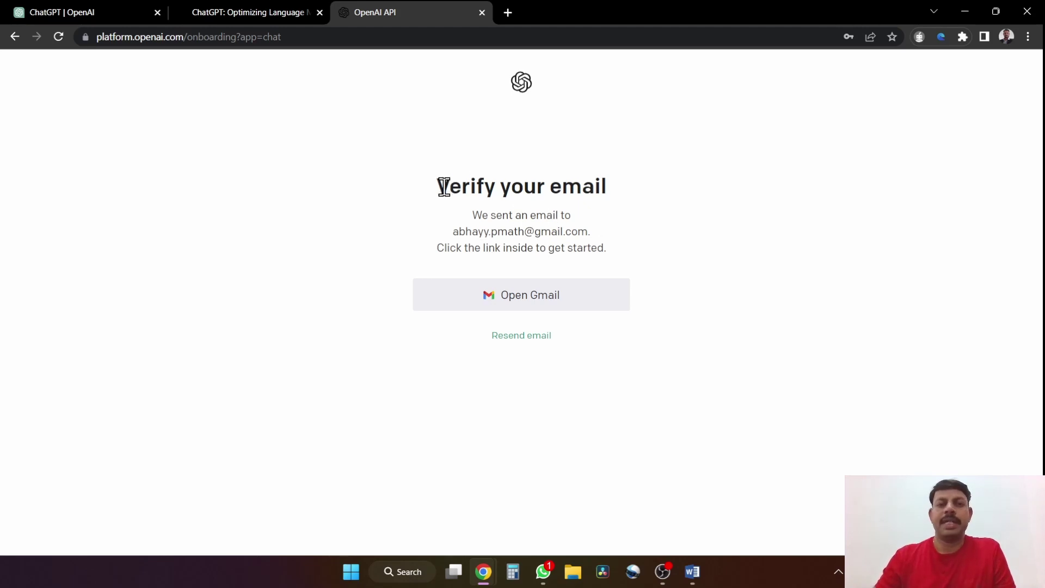
Open the OpenAI verification email in Gmail and confirm the email address.
{"action": "left_click_drag", "start_coordinate": [453, 232], "coordinate": [598, 241]}
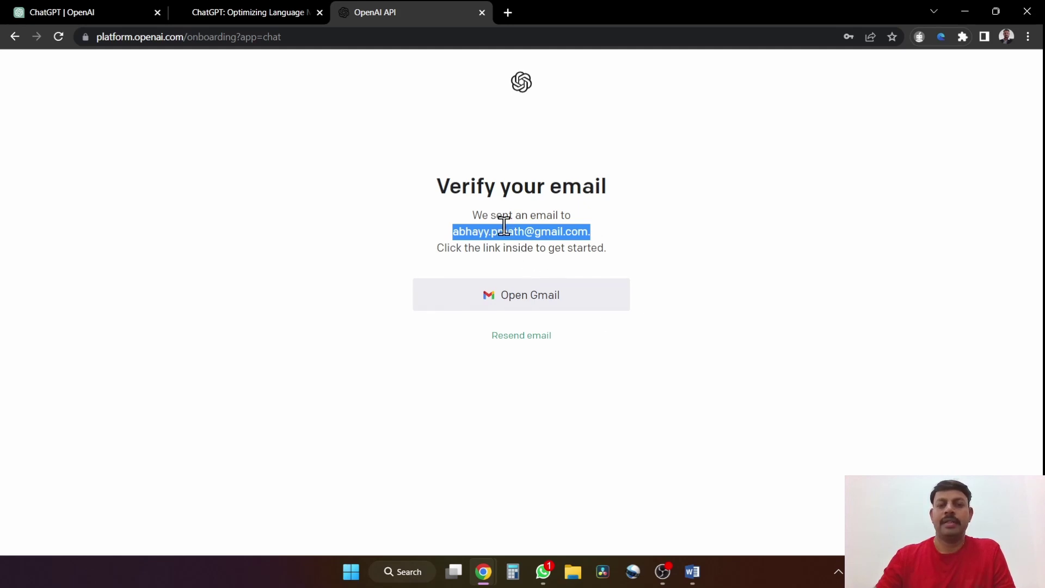
{"action": "left_click", "coordinate": [522, 303]}
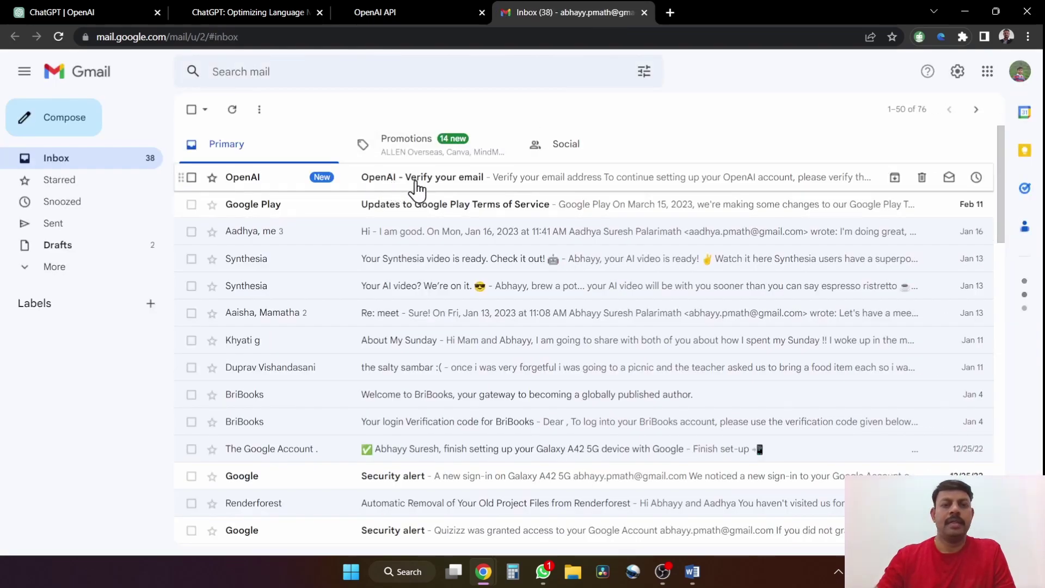
{"action": "left_click", "coordinate": [511, 186]}
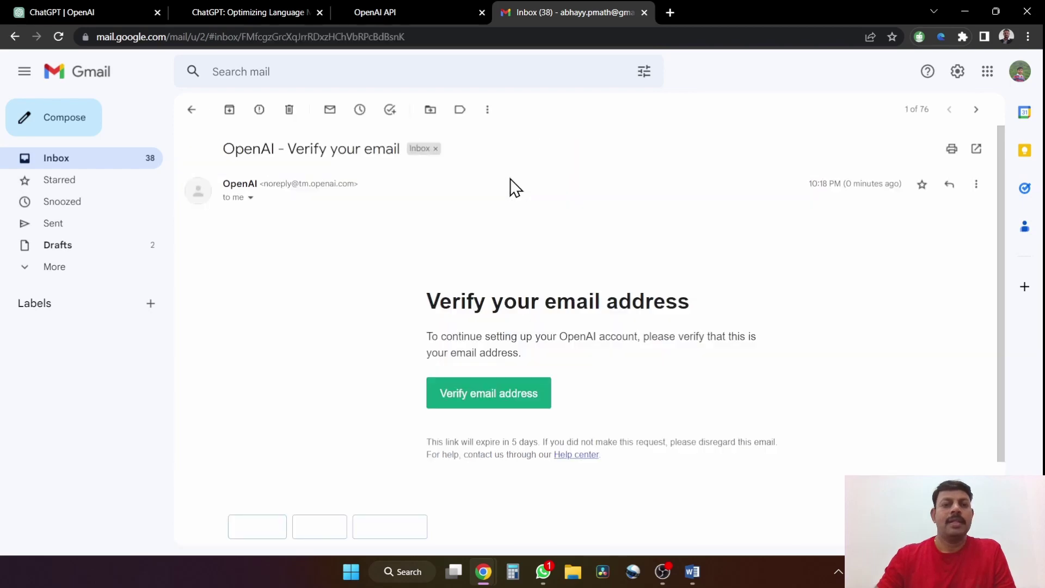
{"action": "left_click", "coordinate": [490, 404]}
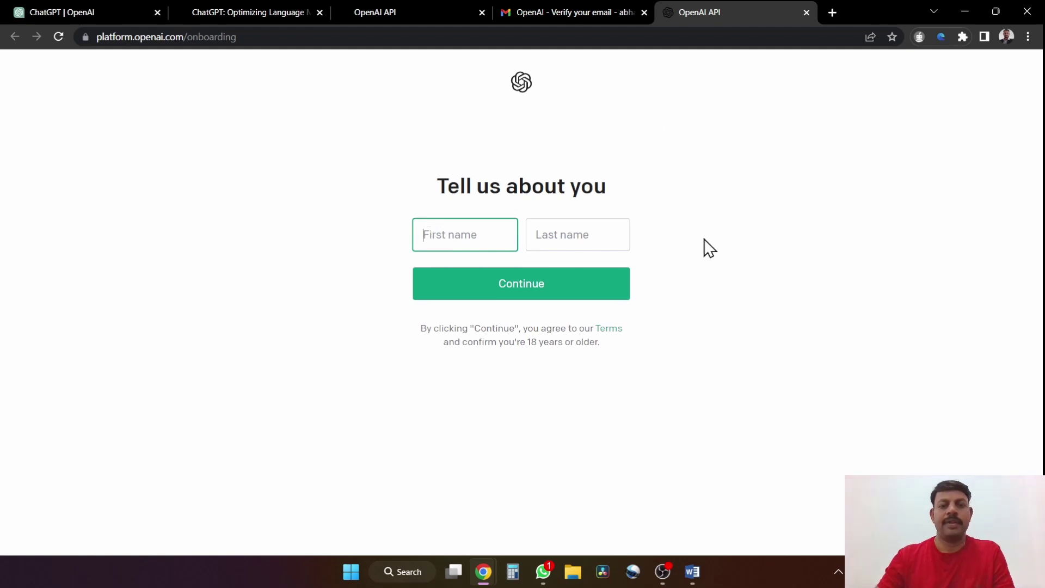
Enter and submit the first and last name on the Tell us about you form.
{"action": "key", "text": "Tab"}
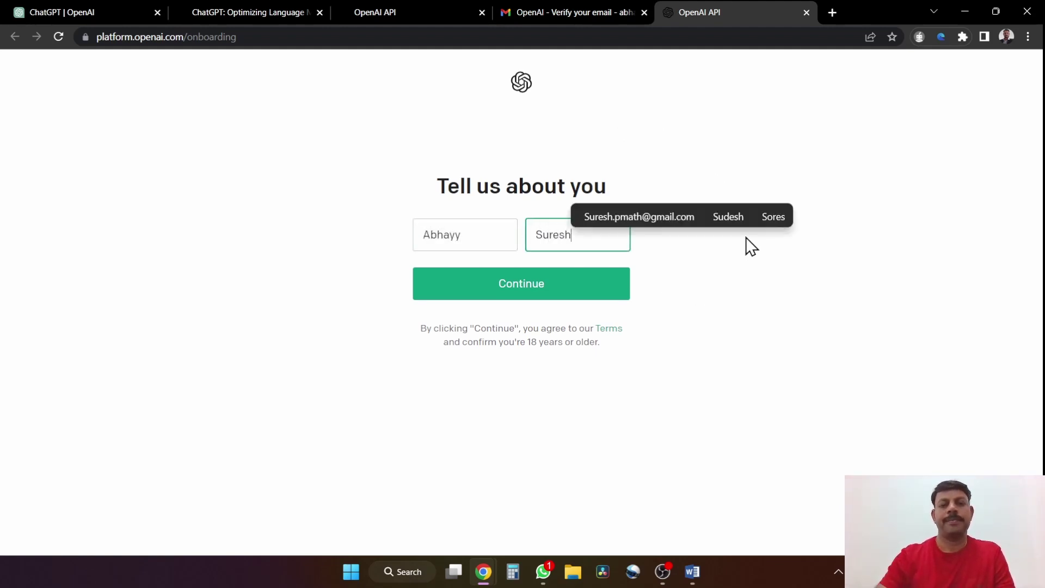
{"action": "left_click", "coordinate": [584, 292]}
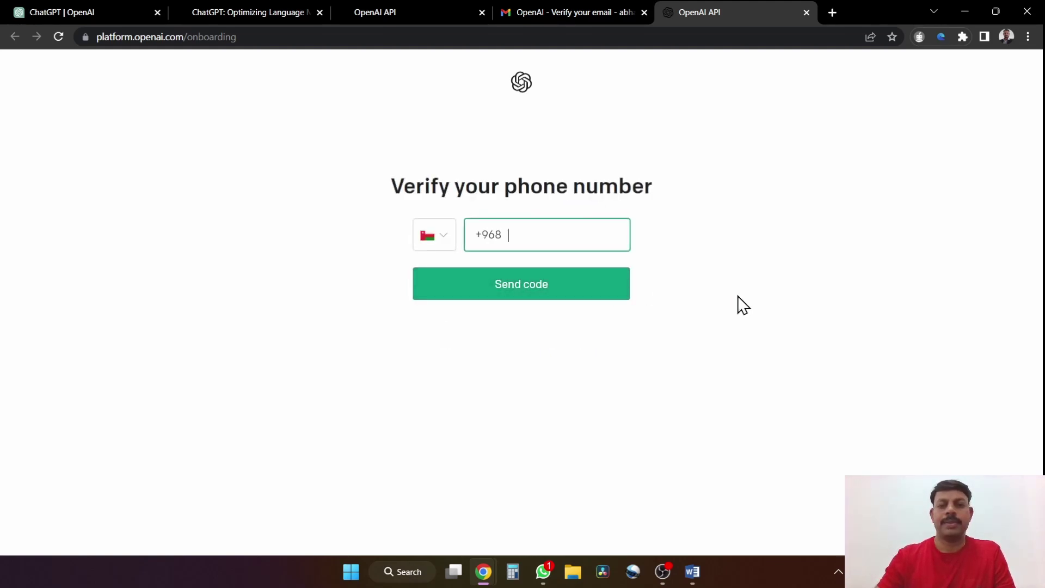
Submit the phone number and enter the texted 6-digit verification code.
{"action": "type", "text": "94469368"}
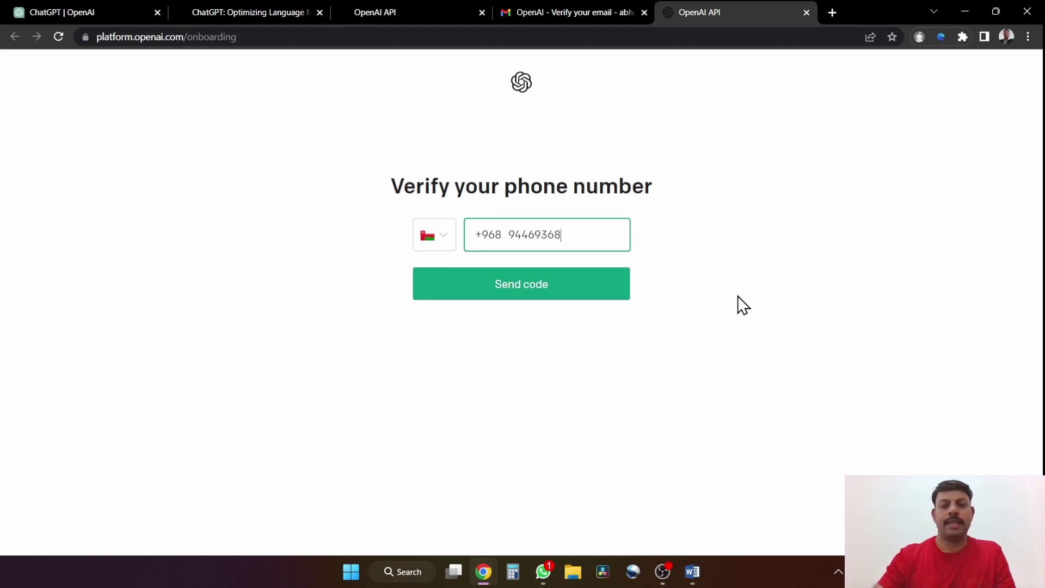
{"action": "left_click", "coordinate": [564, 296]}
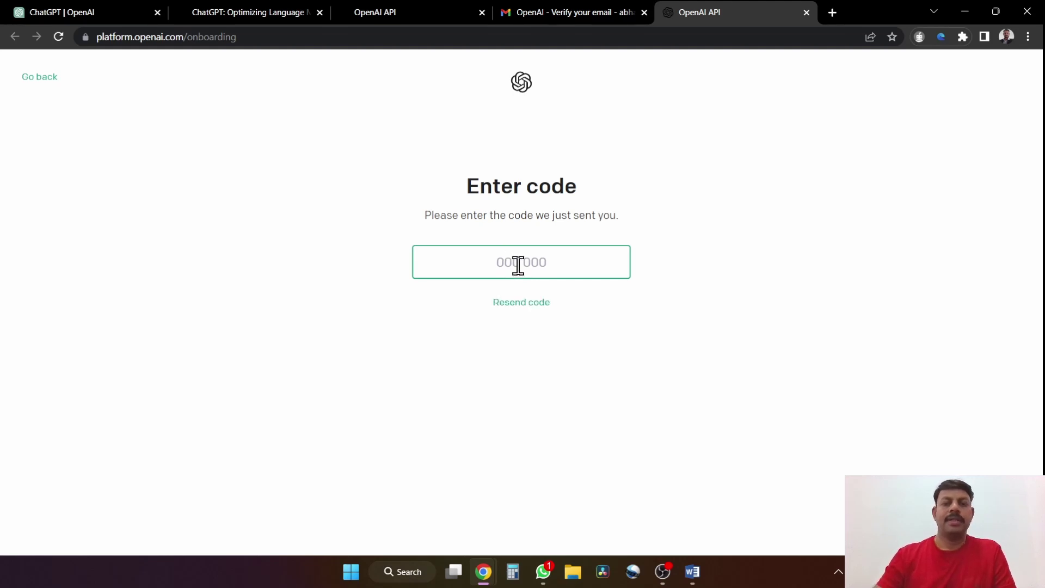
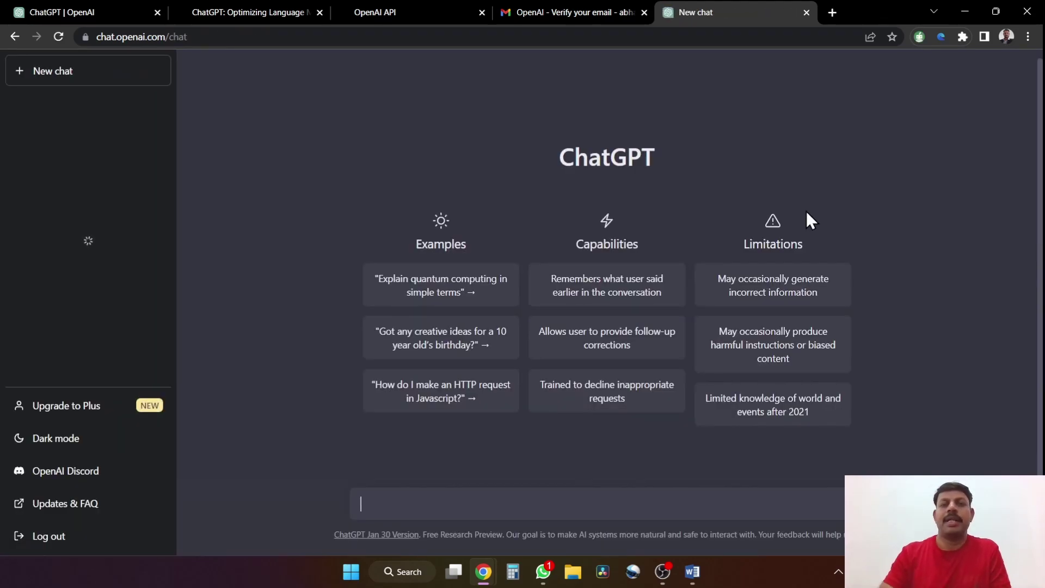
Close the leftover tabs and load chat.openai.com in a fresh tab.
{"action": "left_click", "coordinate": [644, 13]}
{"action": "left_click", "coordinate": [439, 14]}
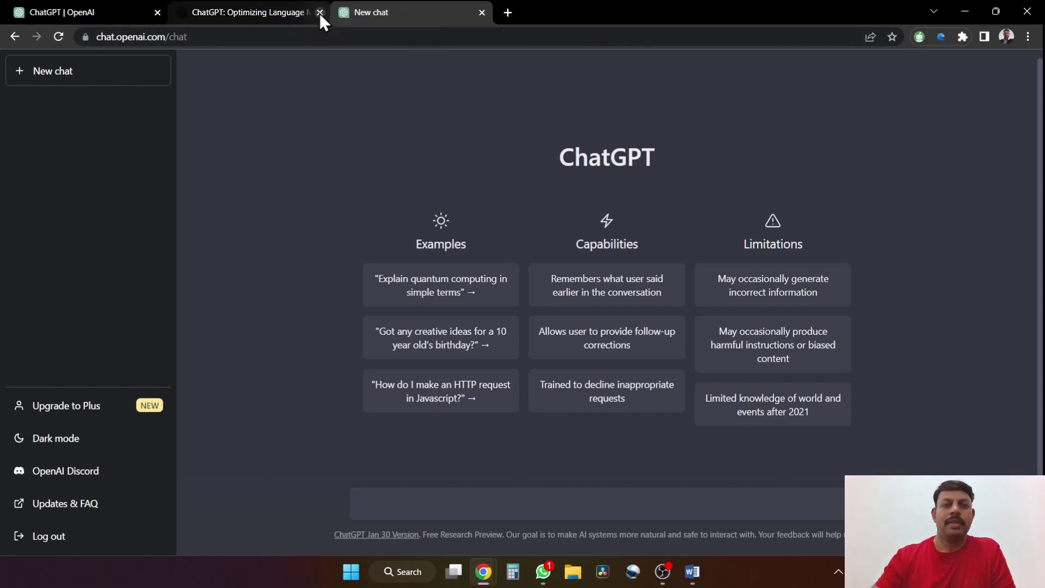
{"action": "left_click", "coordinate": [320, 12]}
{"action": "left_click", "coordinate": [157, 13]}
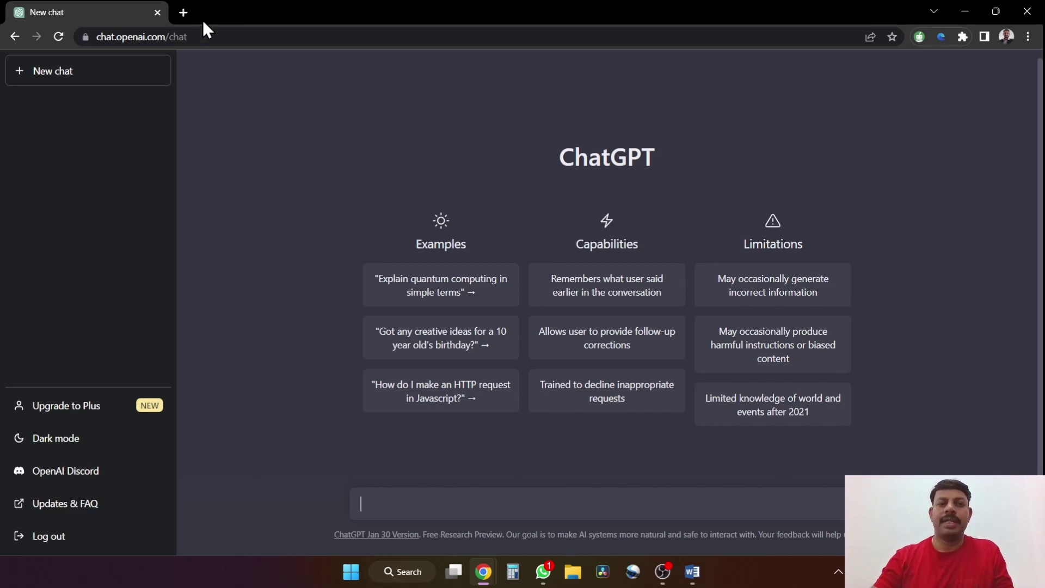
{"action": "left_click", "coordinate": [184, 11]}
{"action": "left_click", "coordinate": [158, 12]}
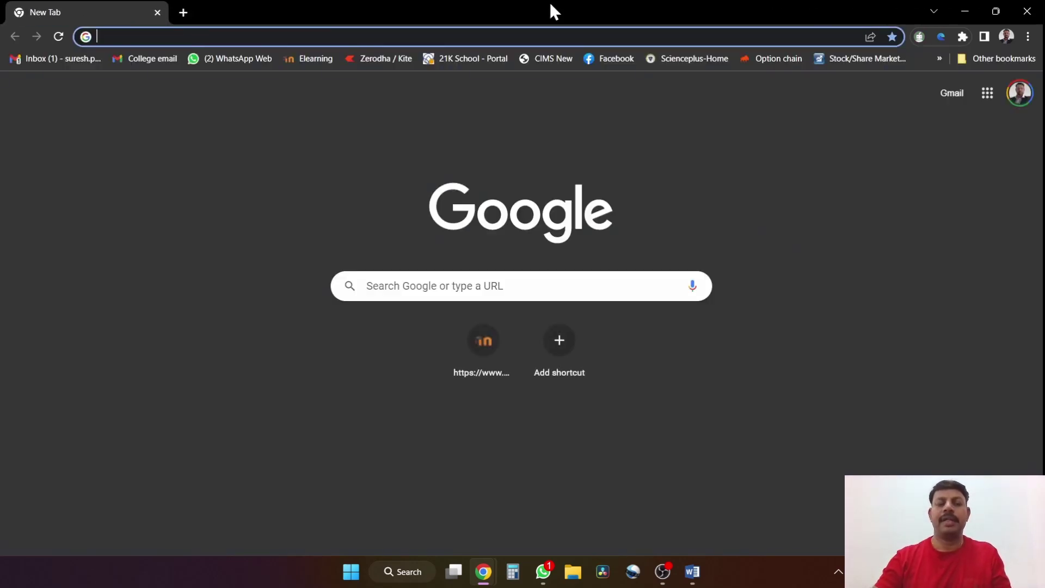
{"action": "type", "text": "chat.op"}
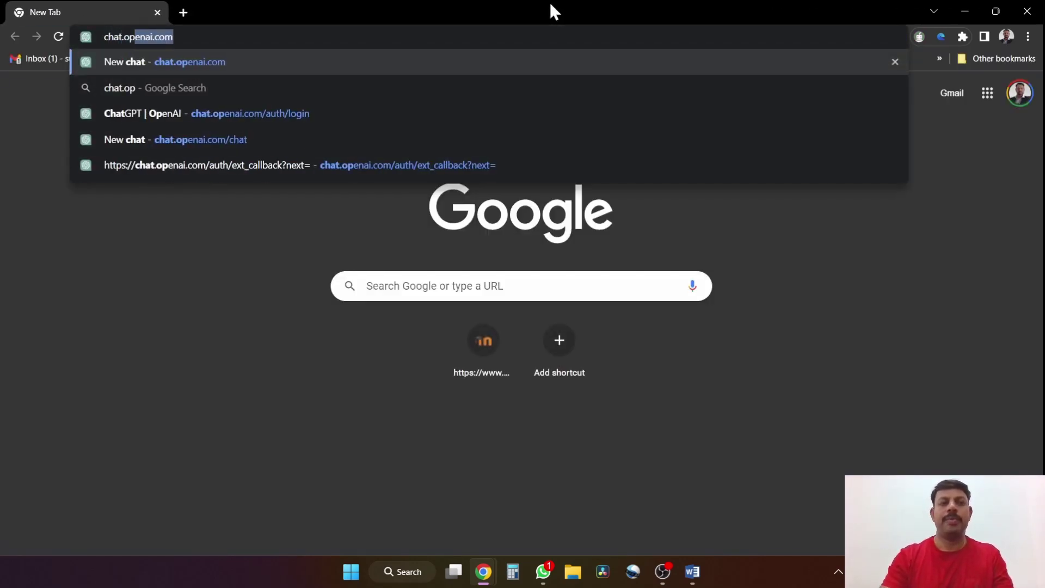
{"action": "key", "text": "Return"}
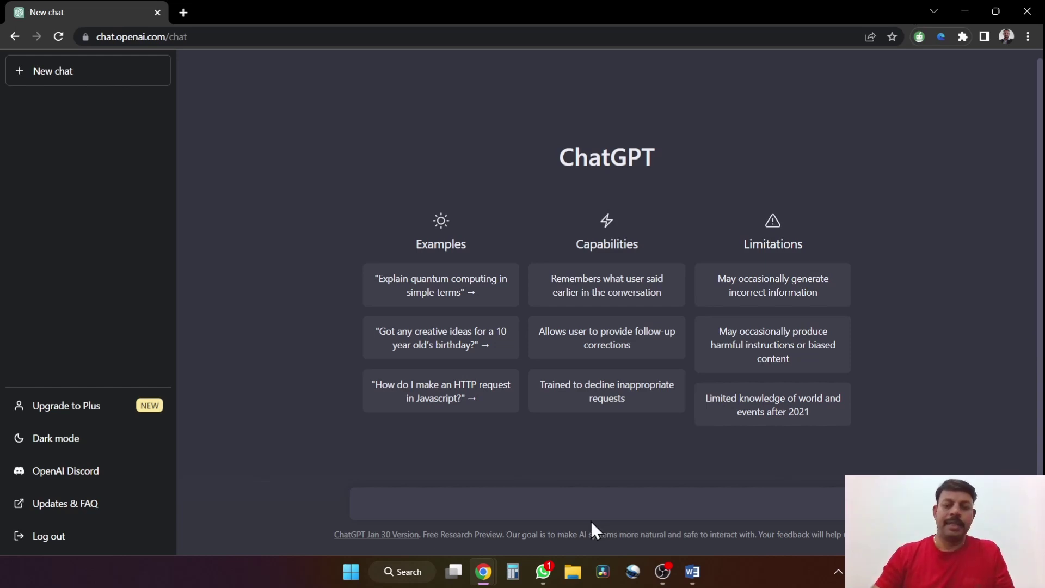
{"action": "mouse_move", "coordinate": [693, 571]}
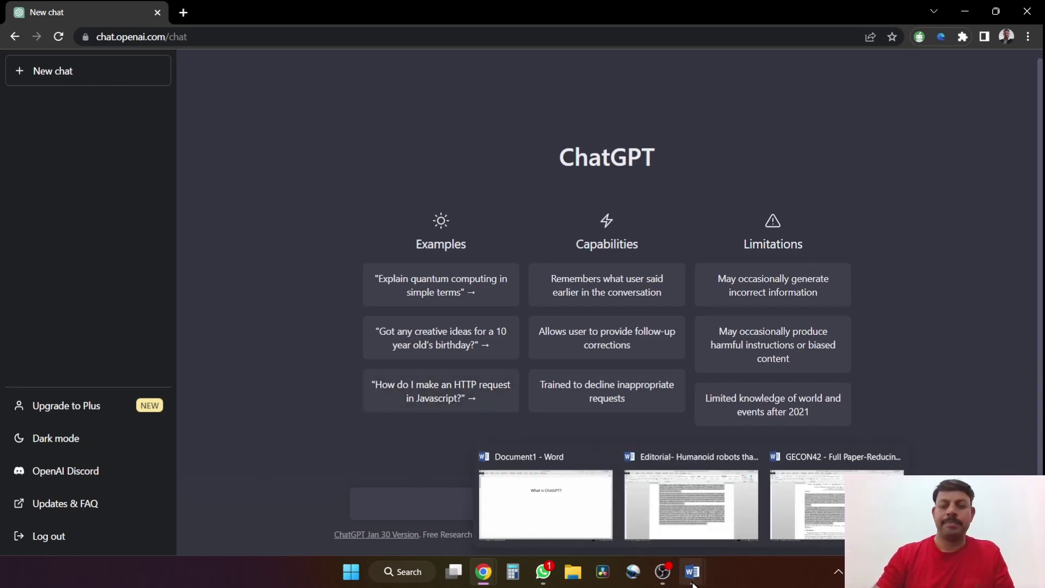
{"action": "left_click", "coordinate": [557, 520]}
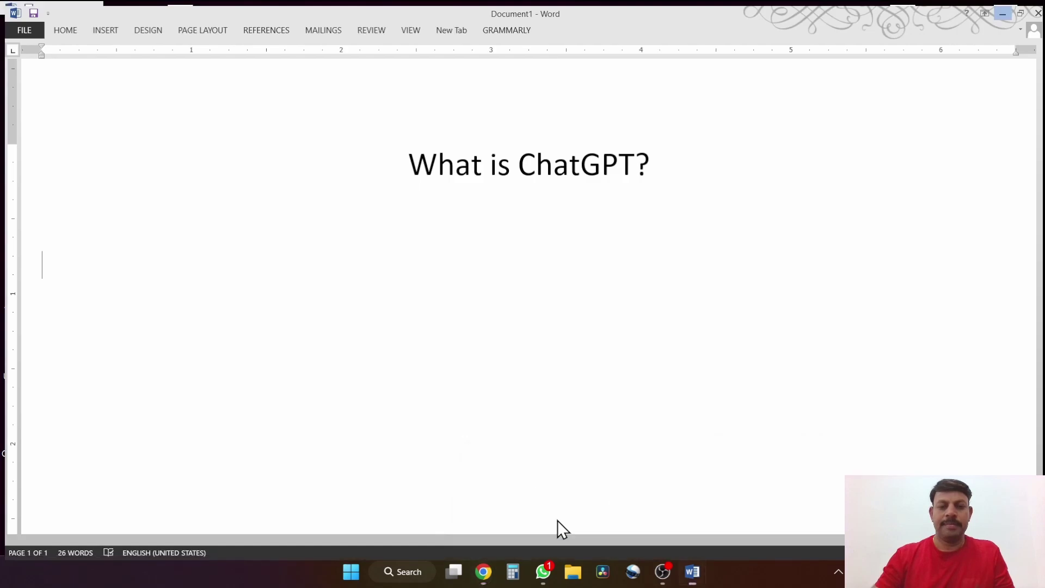
{"action": "scroll", "coordinate": [602, 361], "scroll_direction": "down", "scroll_amount": 6}
{"action": "scroll", "coordinate": [602, 362], "scroll_direction": "down", "scroll_amount": 7}
{"action": "scroll", "coordinate": [602, 362], "scroll_direction": "up", "scroll_amount": 3}
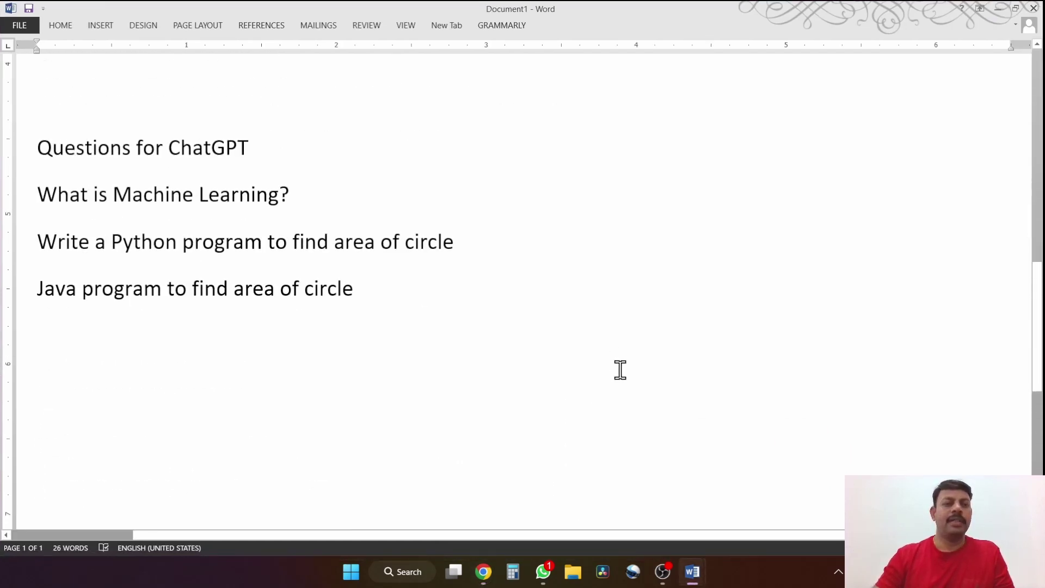
{"action": "left_click_drag", "start_coordinate": [38, 149], "coordinate": [269, 150]}
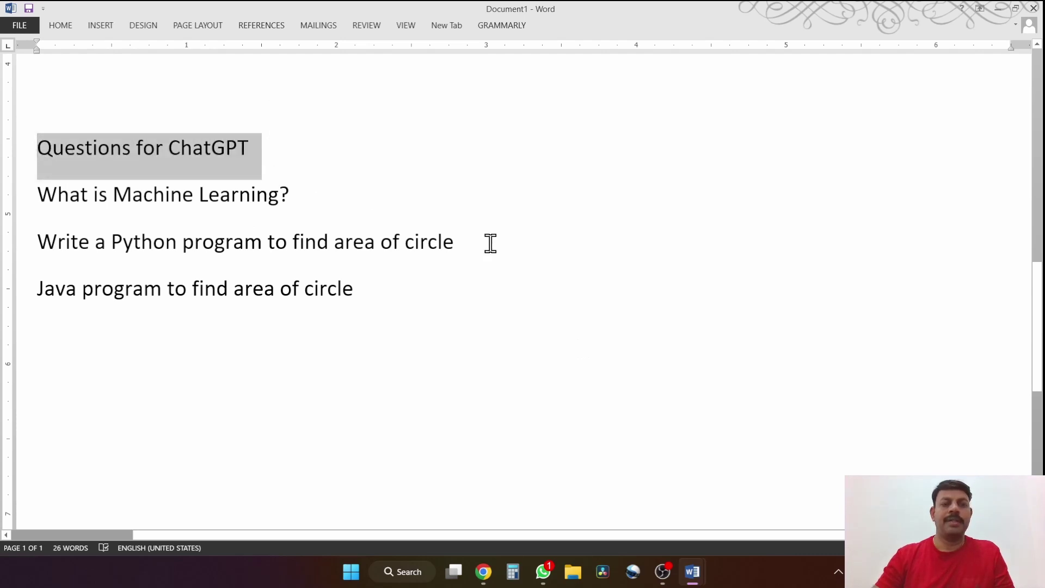
{"action": "left_click", "coordinate": [587, 308]}
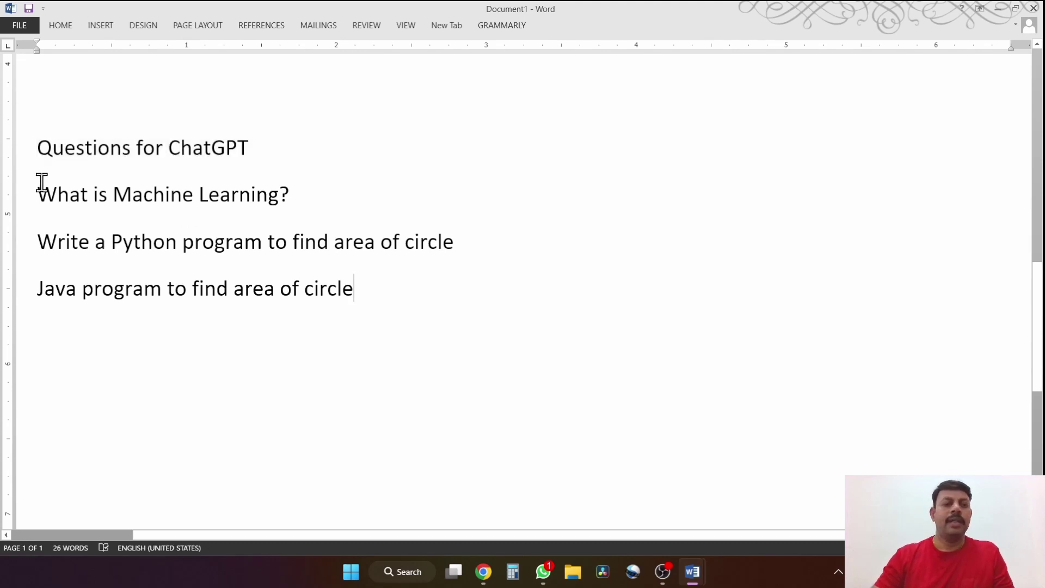
{"action": "left_click_drag", "start_coordinate": [33, 197], "coordinate": [302, 196]}
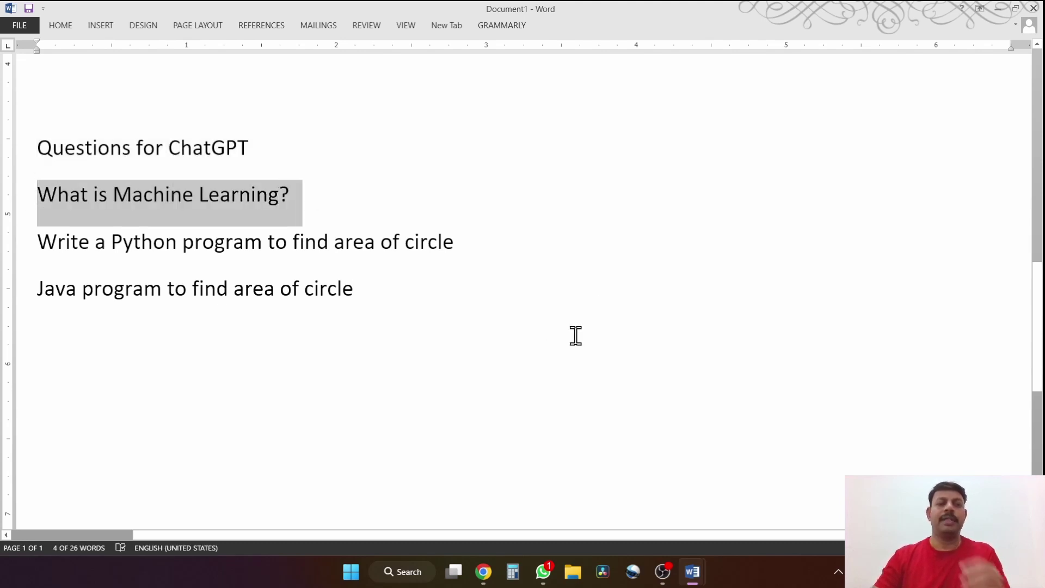
{"action": "left_click", "coordinate": [997, 9]}
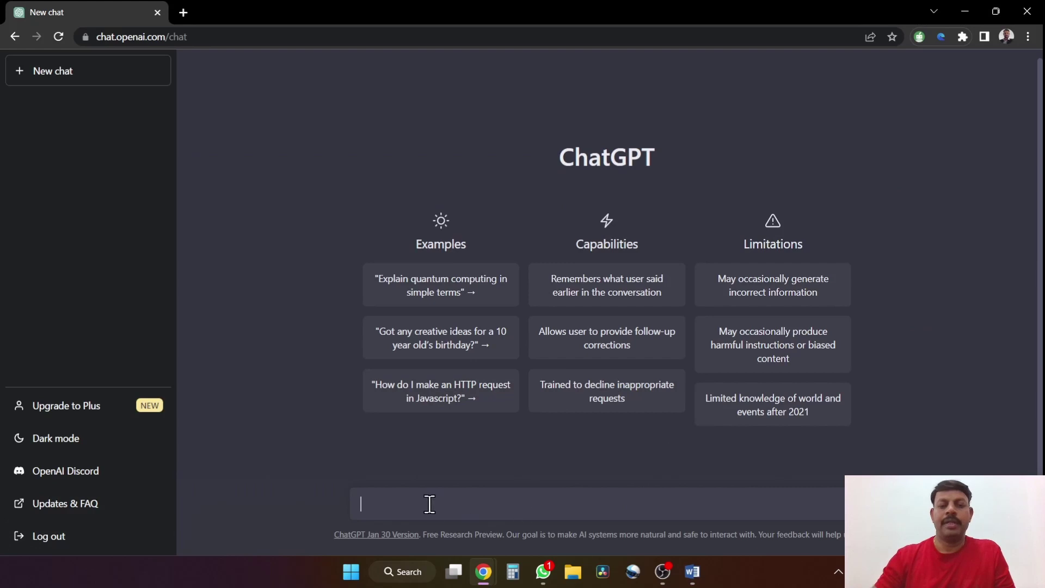
Clear the draft and copy 'What is Machine Learning?' from Document1 in Word.
{"action": "type", "text": "What is ChatGPT"}
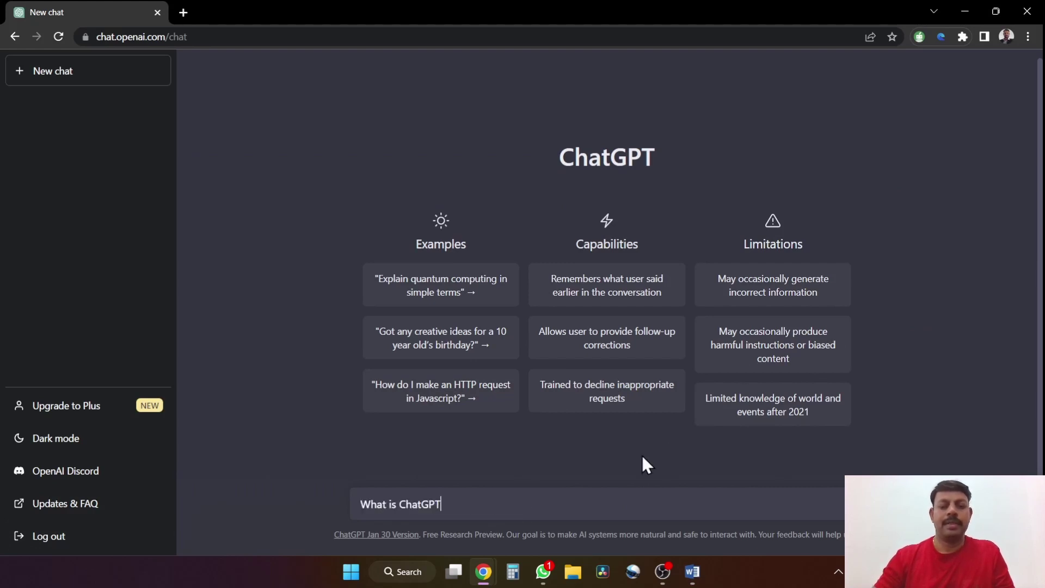
{"action": "key", "text": "Return"}
{"action": "mouse_move", "coordinate": [692, 572]}
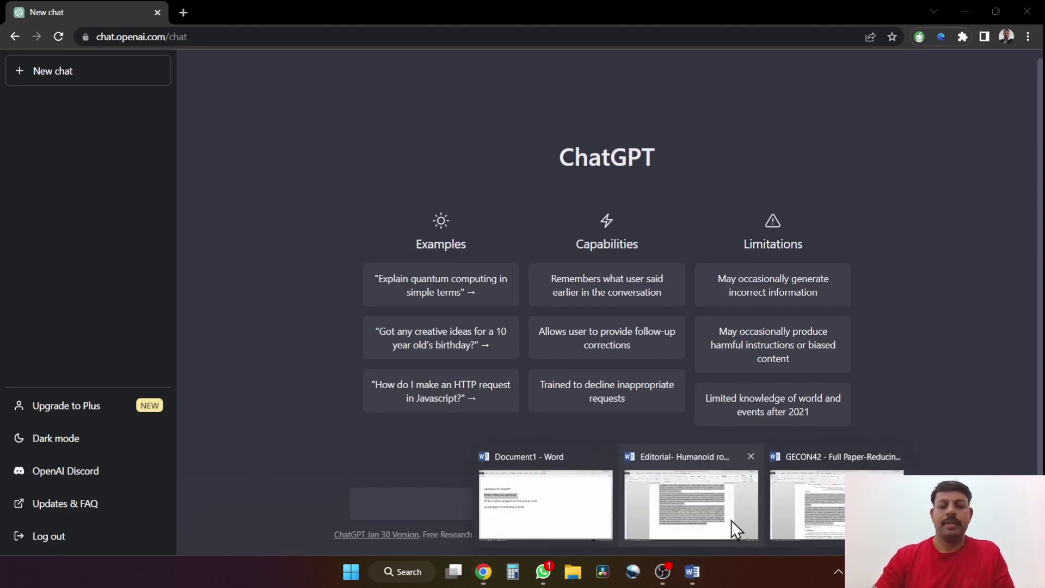
{"action": "left_click", "coordinate": [544, 507]}
{"action": "left_click", "coordinate": [331, 202]}
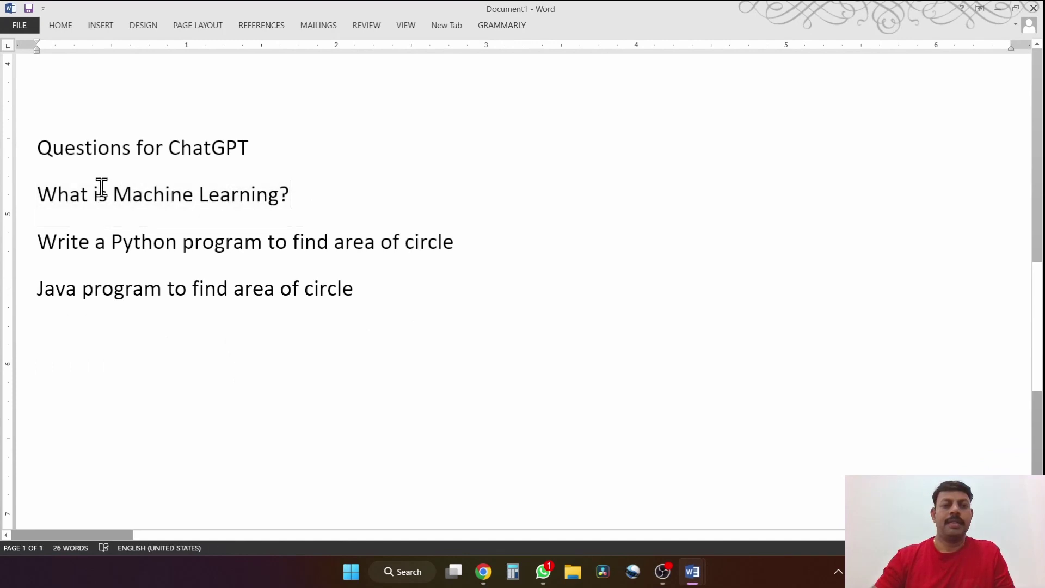
{"action": "left_click_drag", "start_coordinate": [38, 193], "coordinate": [312, 195]}
{"action": "key", "text": "ctrl+c"}
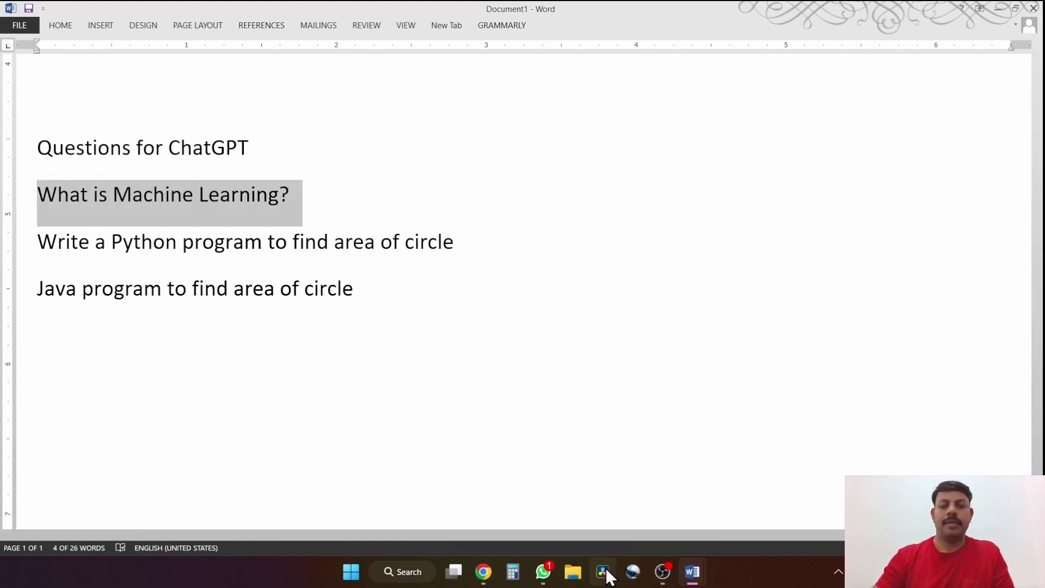
Paste the question into ChatGPT, send it, and select the question text in the chat.
{"action": "left_click", "coordinate": [483, 574]}
{"action": "left_click", "coordinate": [404, 509]}
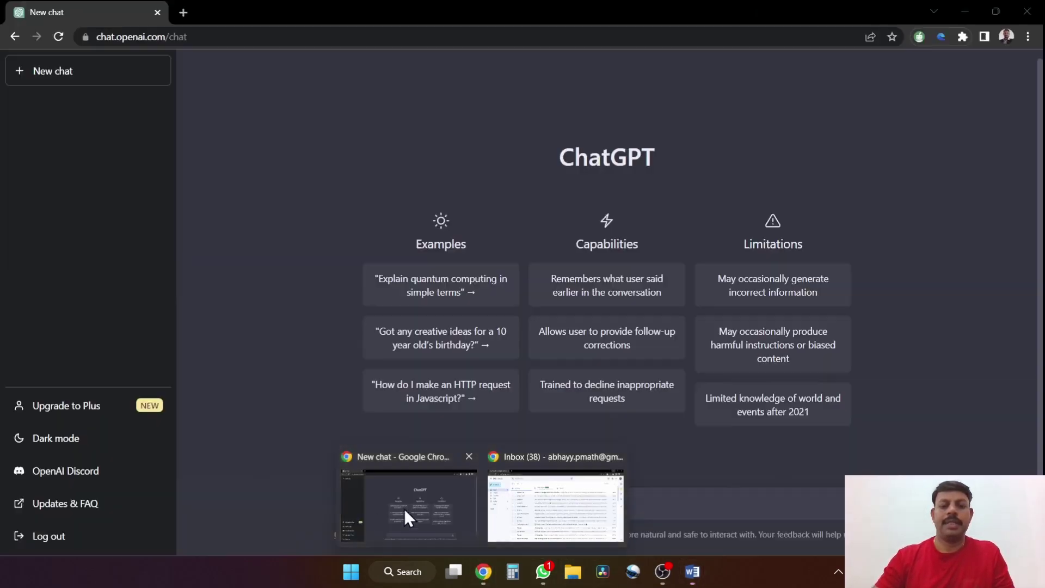
{"action": "key", "text": "ctrl+v"}
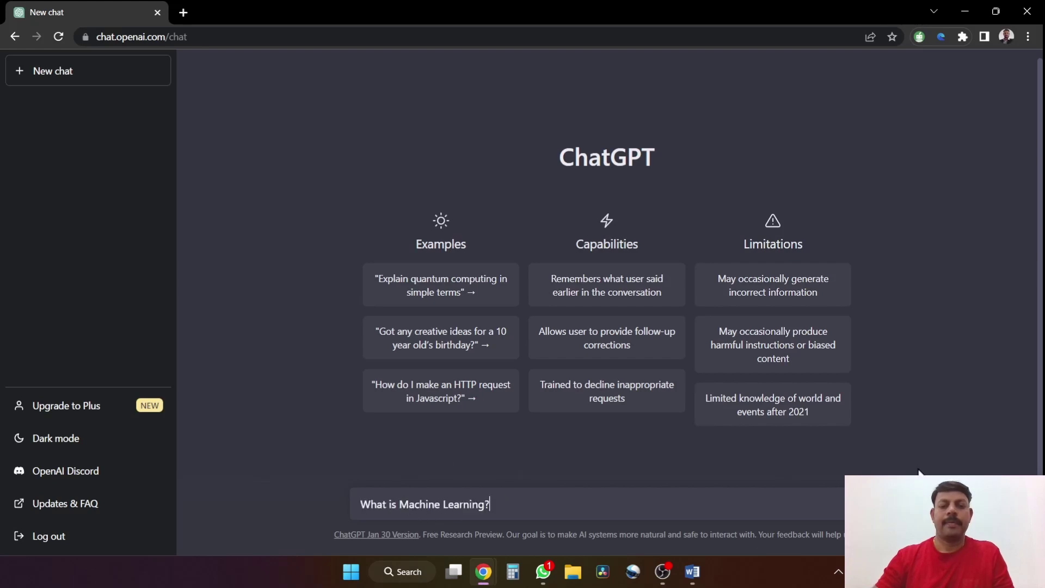
{"action": "key", "text": "Return"}
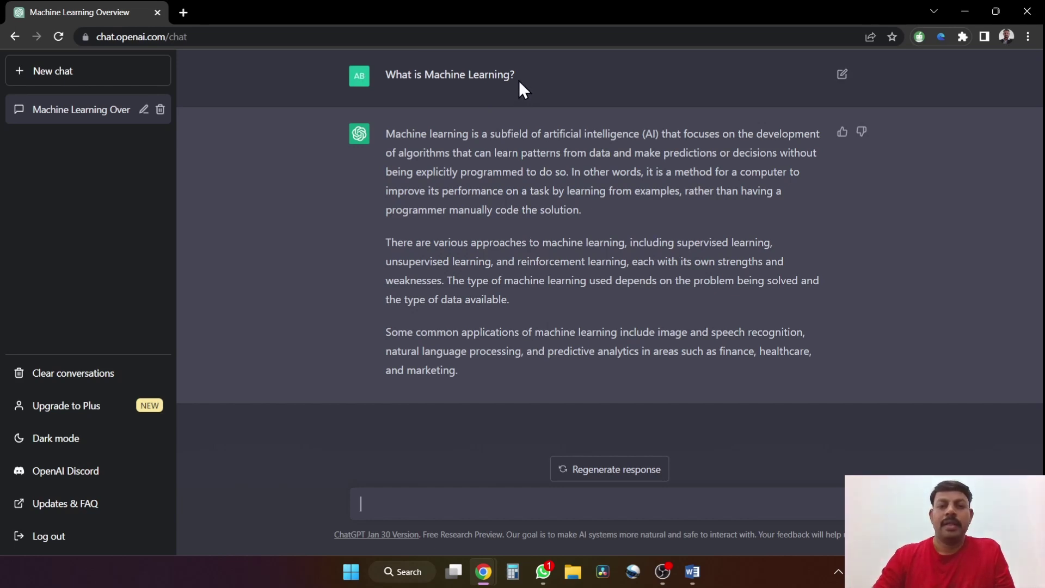
{"action": "left_click_drag", "start_coordinate": [515, 74], "coordinate": [386, 75]}
{"action": "key", "text": "ctrl+c"}
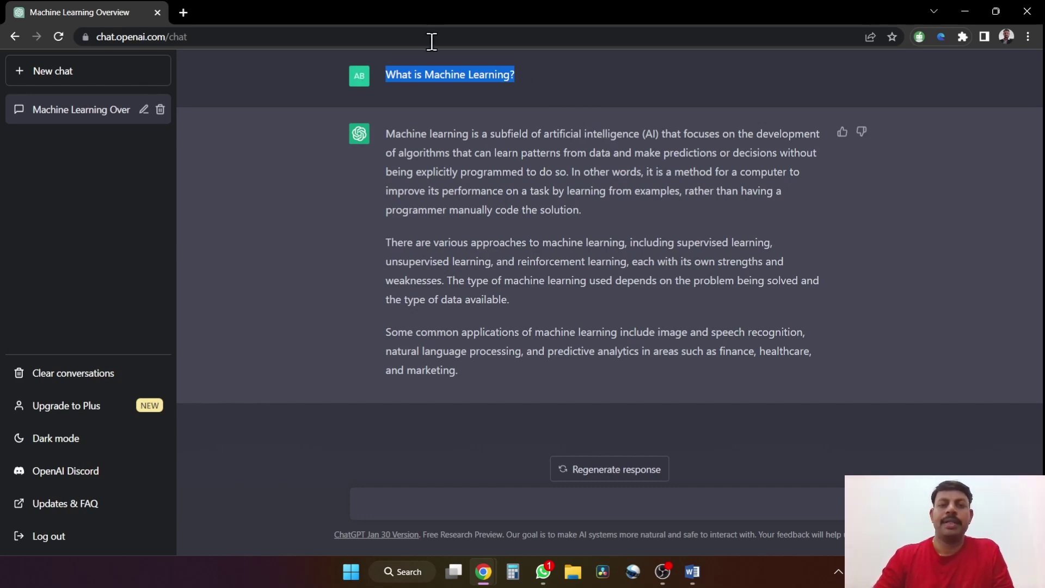
Google 'What is Machine Learning?' in a new tab and scroll the results.
{"action": "left_click", "coordinate": [184, 12]}
{"action": "left_click", "coordinate": [529, 285]}
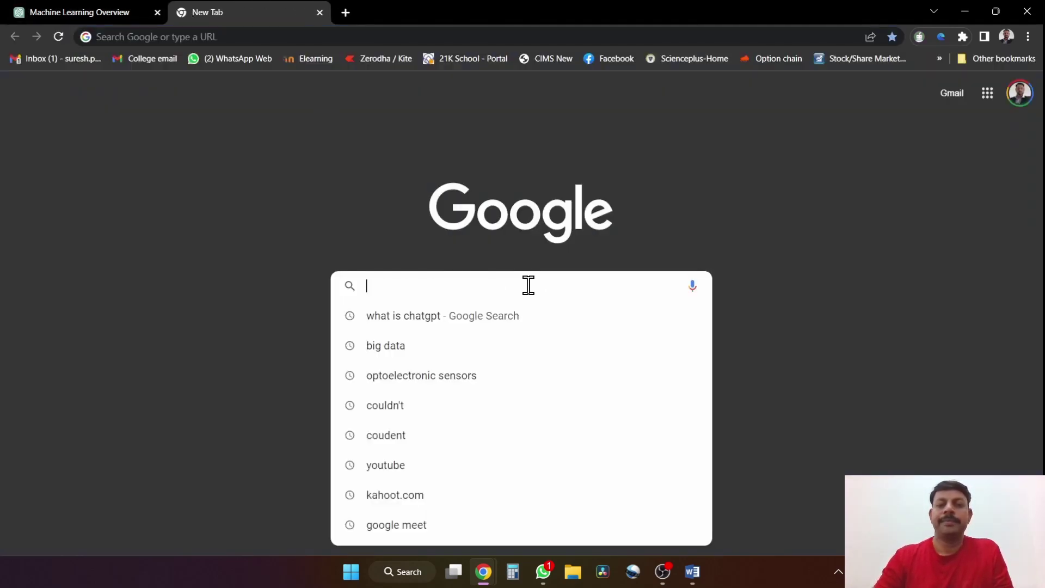
{"action": "key", "text": "ctrl+v"}
{"action": "key", "text": "Return"}
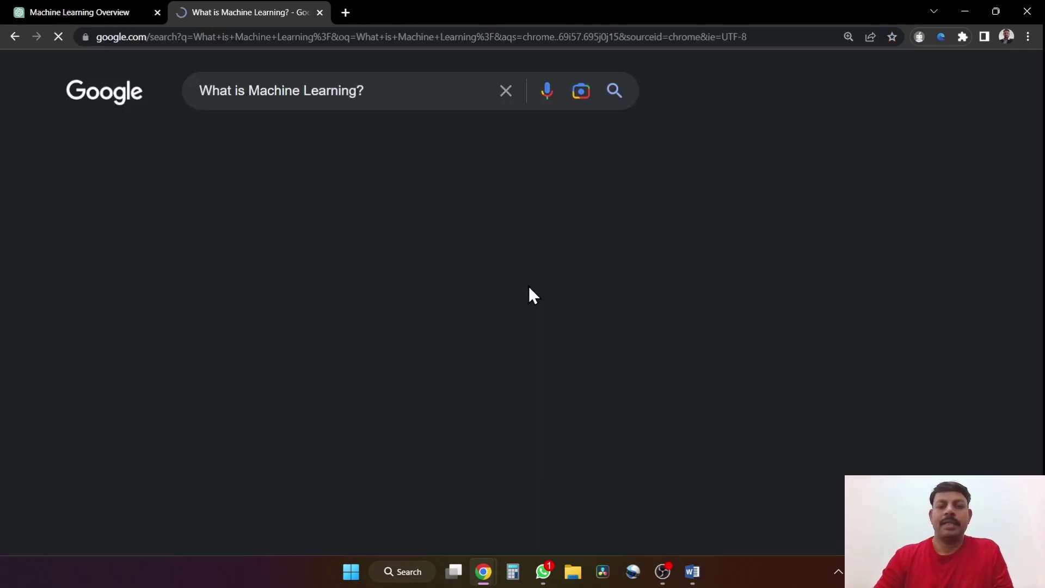
{"action": "scroll", "coordinate": [534, 267], "scroll_direction": "down", "scroll_amount": 2}
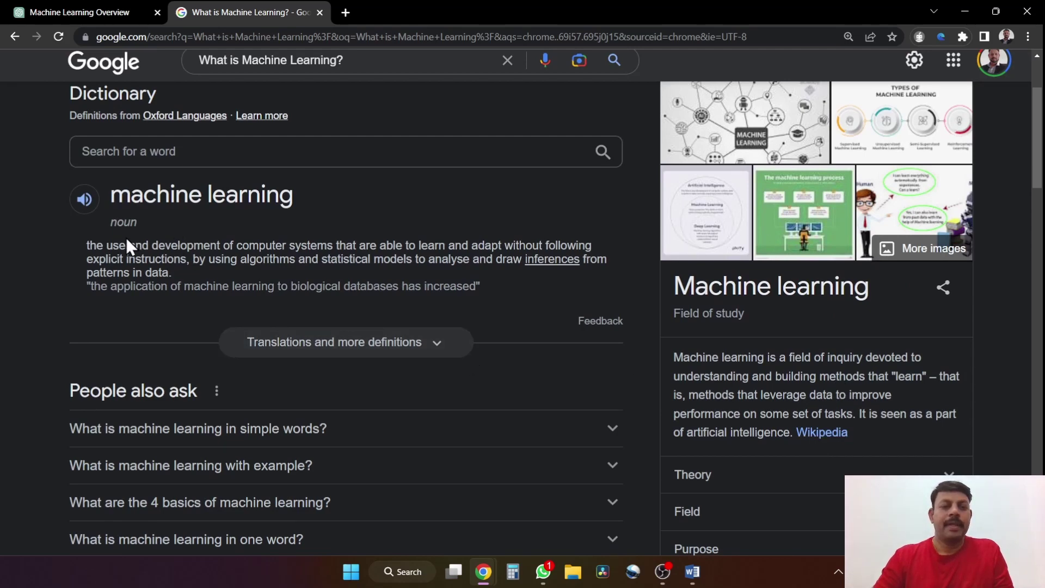
{"action": "scroll", "coordinate": [275, 289], "scroll_direction": "down", "scroll_amount": 12}
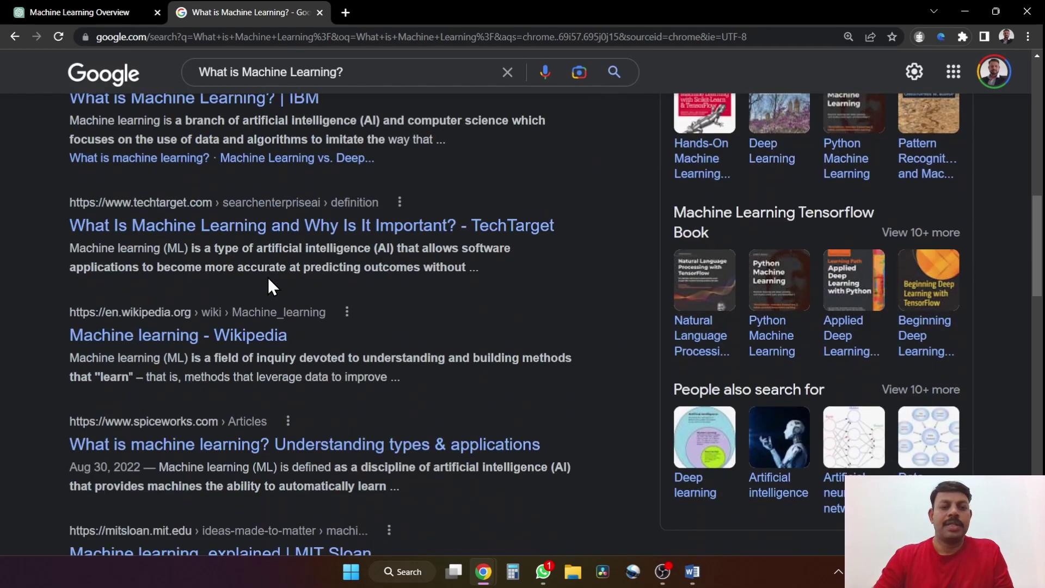
{"action": "scroll", "coordinate": [268, 277], "scroll_direction": "down", "scroll_amount": 15}
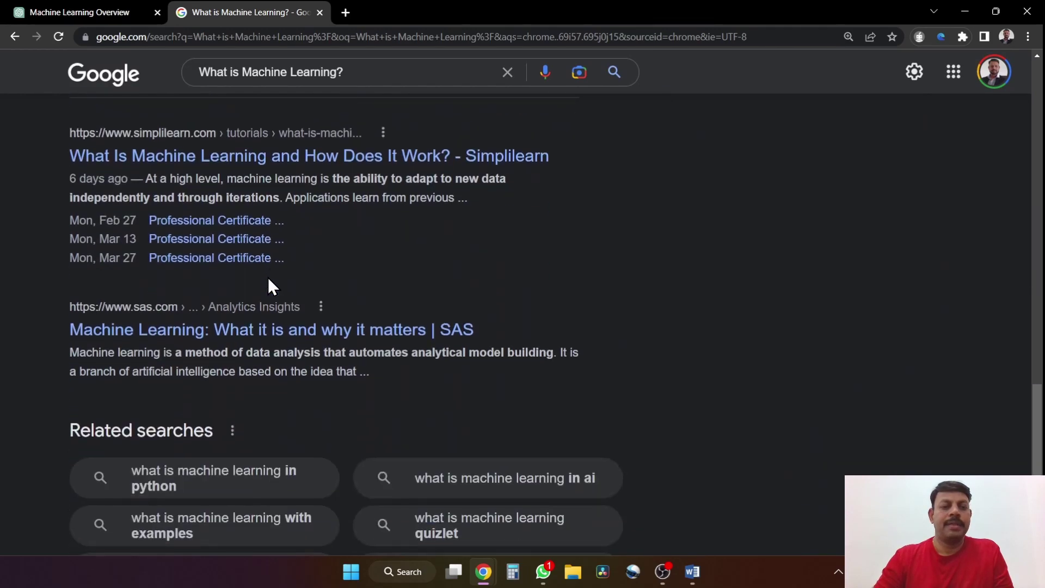
{"action": "scroll", "coordinate": [269, 282], "scroll_direction": "down", "scroll_amount": 2}
Browse the second page of search results, then return to the ChatGPT chat.
{"action": "left_click", "coordinate": [265, 424]}
{"action": "scroll", "coordinate": [547, 385], "scroll_direction": "down", "scroll_amount": 4}
{"action": "scroll", "coordinate": [549, 385], "scroll_direction": "down", "scroll_amount": 20}
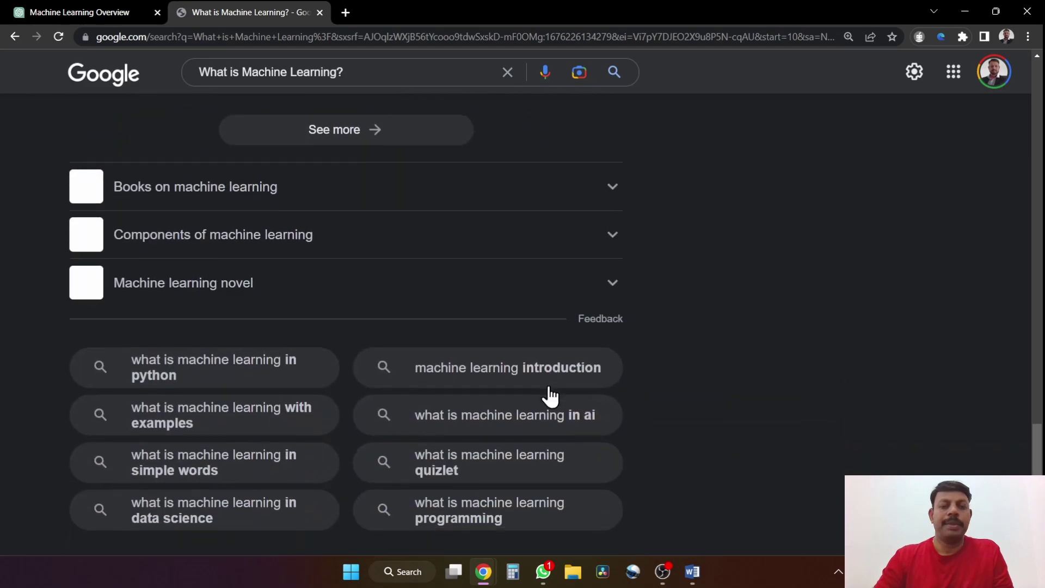
{"action": "scroll", "coordinate": [823, 321], "scroll_direction": "up", "scroll_amount": 18}
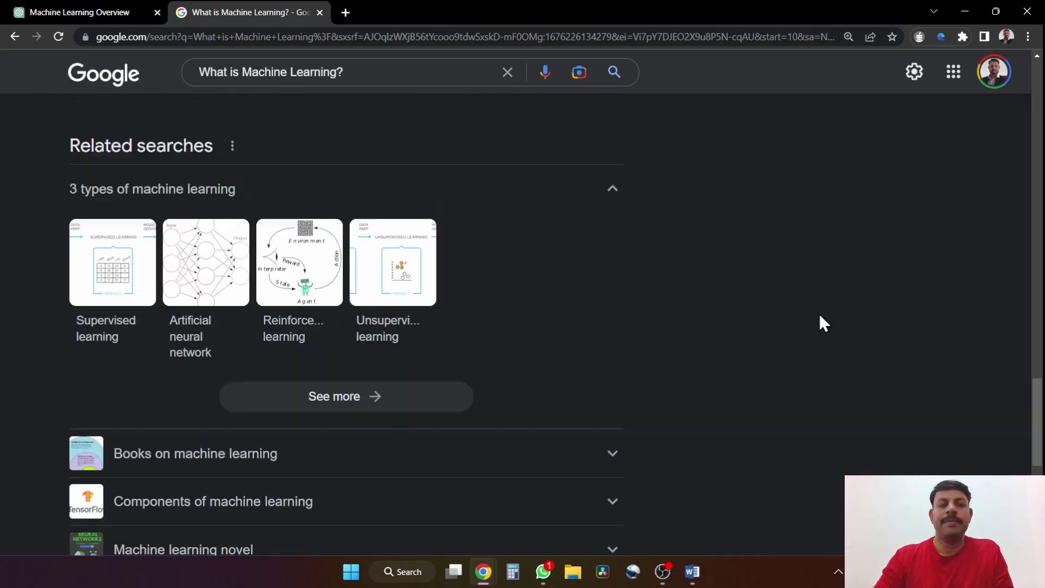
{"action": "scroll", "coordinate": [820, 314], "scroll_direction": "up", "scroll_amount": 10}
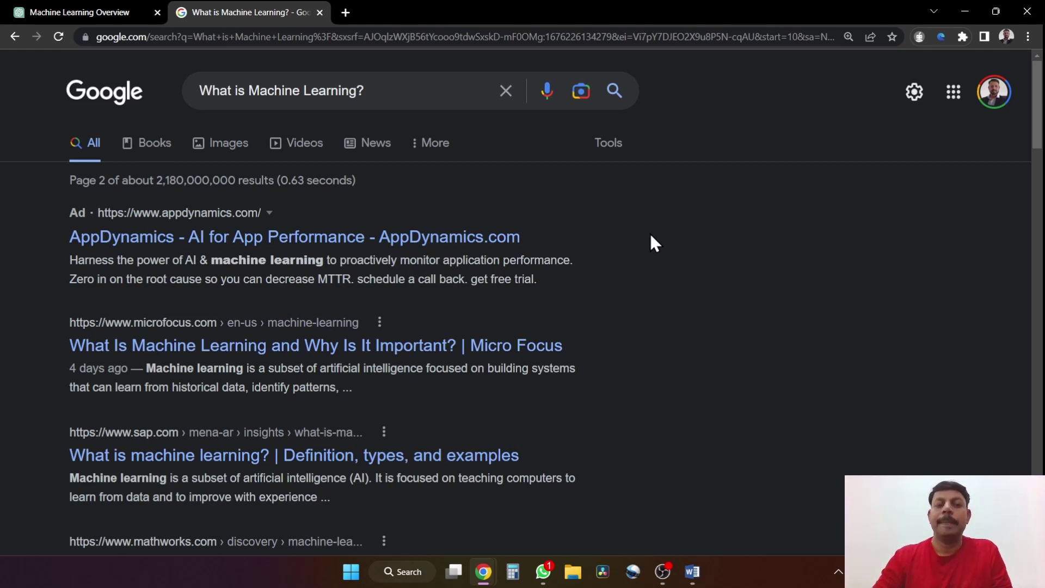
{"action": "left_click", "coordinate": [46, 11]}
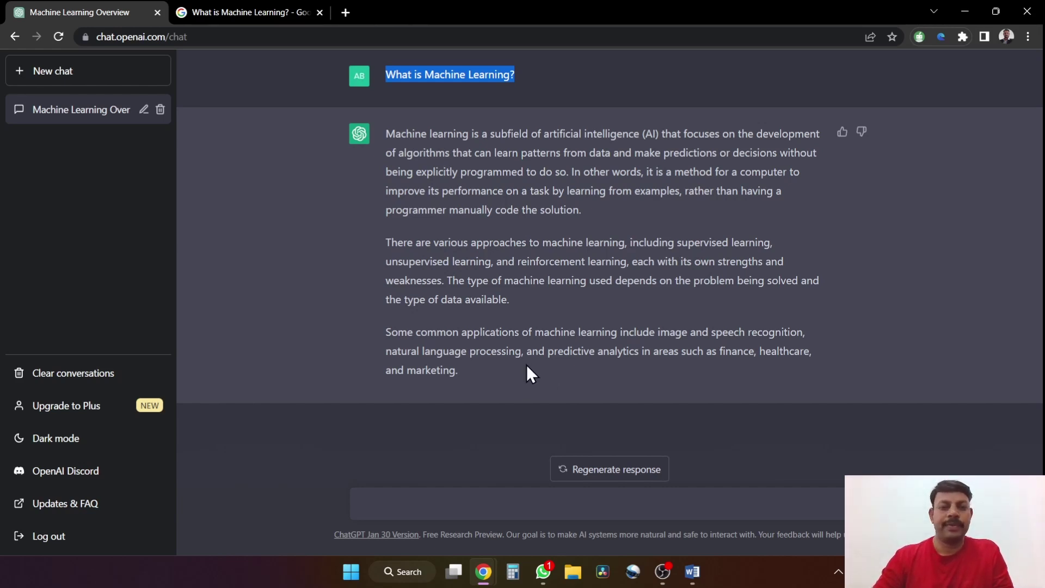
Copy the 'Write a Python program to find area of circle' question from Word.
{"action": "mouse_move", "coordinate": [692, 571]}
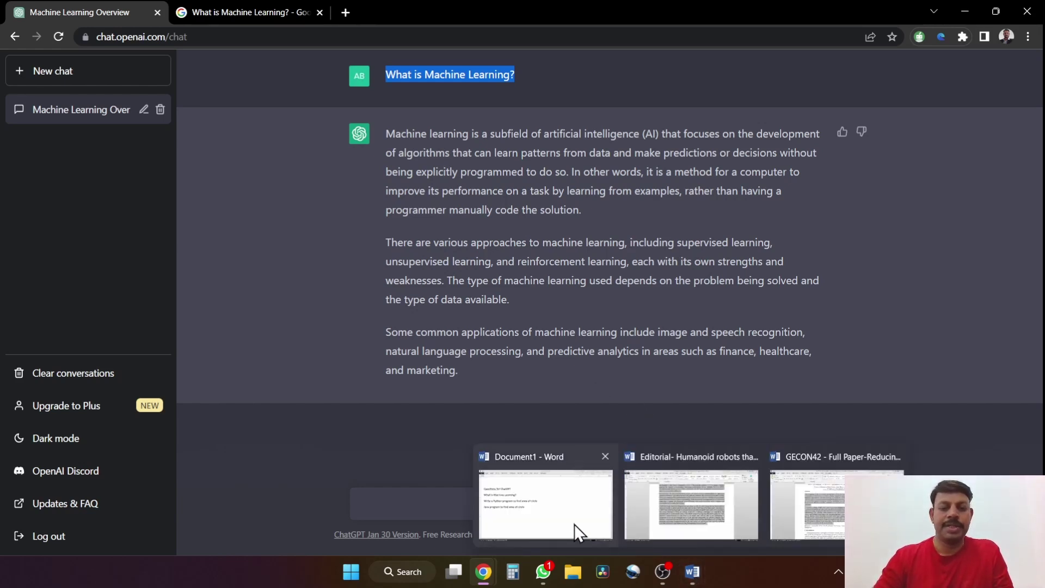
{"action": "left_click", "coordinate": [573, 519]}
{"action": "left_click_drag", "start_coordinate": [33, 238], "coordinate": [451, 244]}
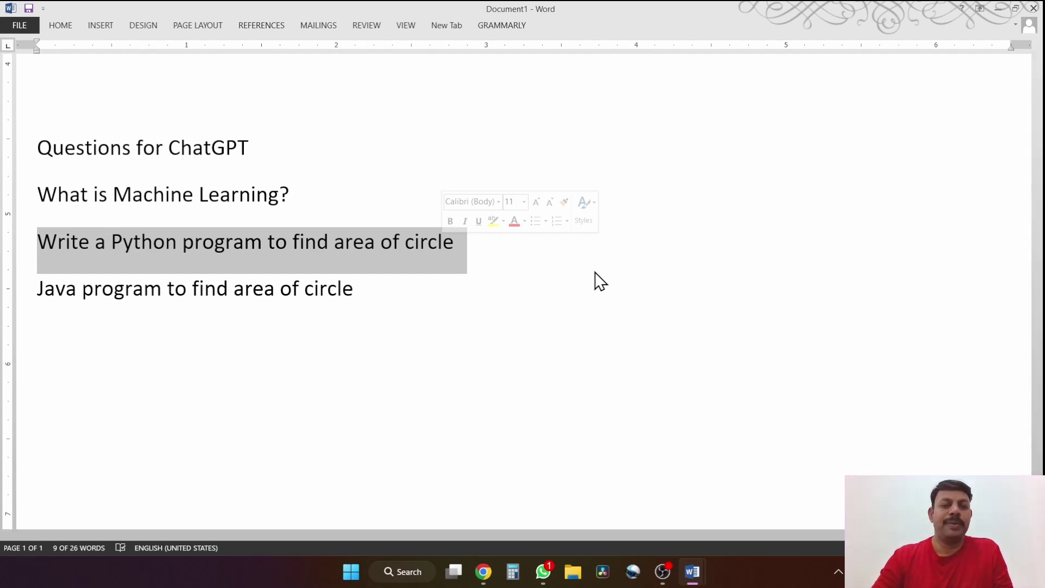
{"action": "left_click", "coordinate": [515, 272]}
{"action": "left_click", "coordinate": [38, 239]}
{"action": "left_click_drag", "start_coordinate": [76, 244], "coordinate": [430, 242]}
{"action": "key", "text": "ctrl+c"}
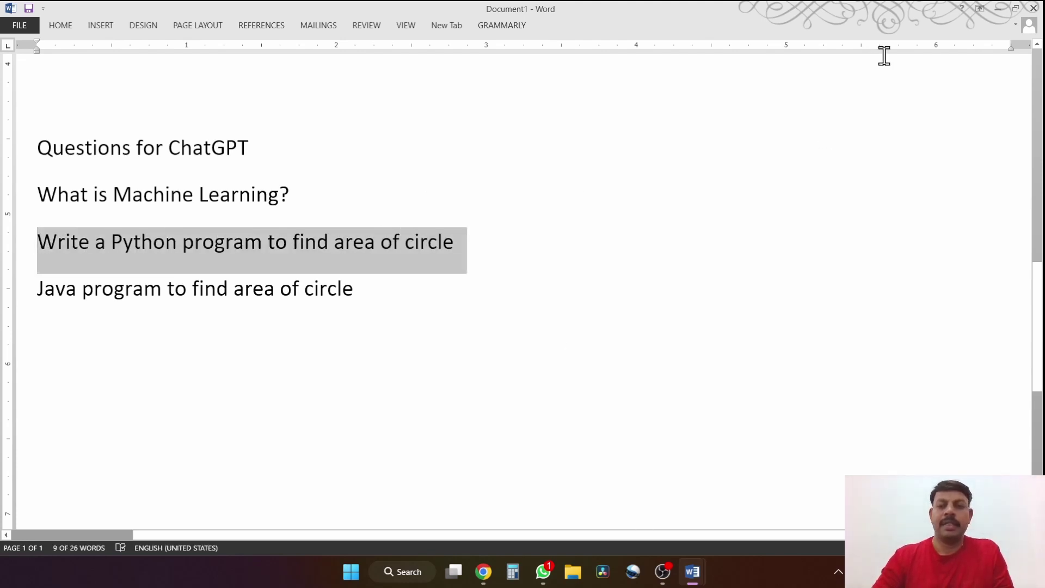
Ask ChatGPT the Python question, stop generating, and copy the circle_area code.
{"action": "left_click", "coordinate": [998, 8]}
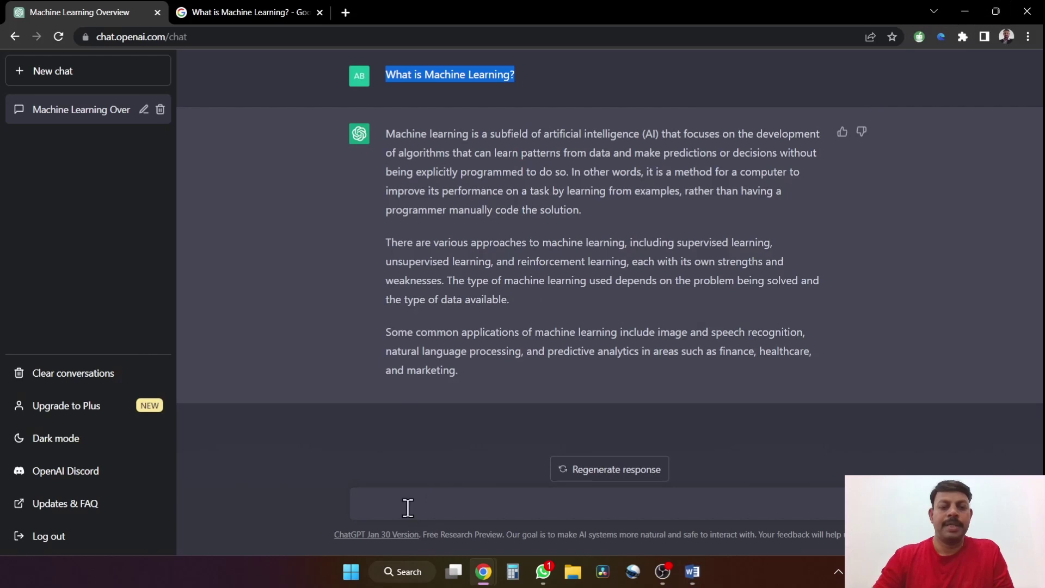
{"action": "left_click", "coordinate": [408, 508]}
{"action": "key", "text": "ctrl+v"}
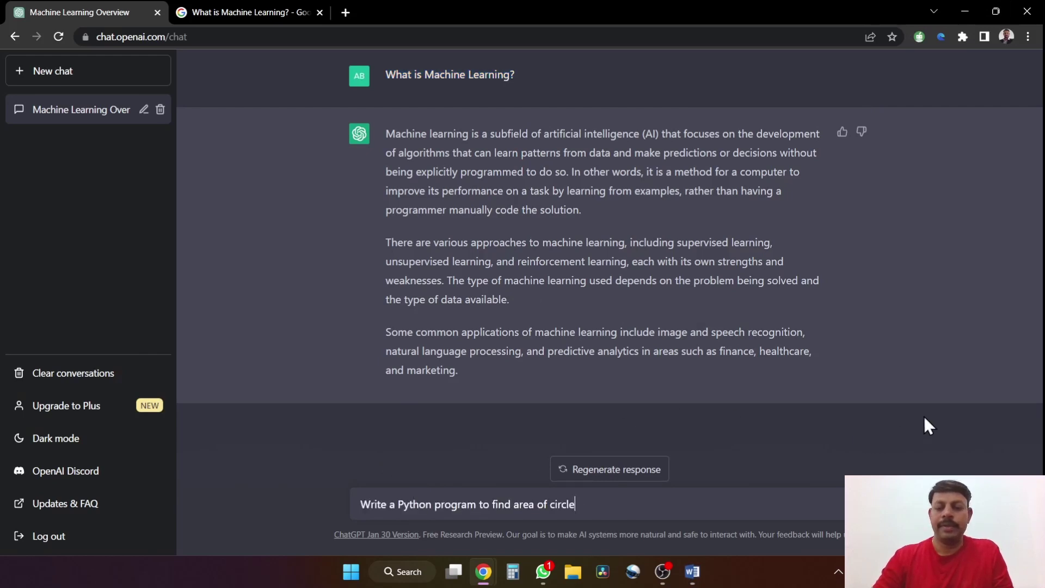
{"action": "key", "text": "Return"}
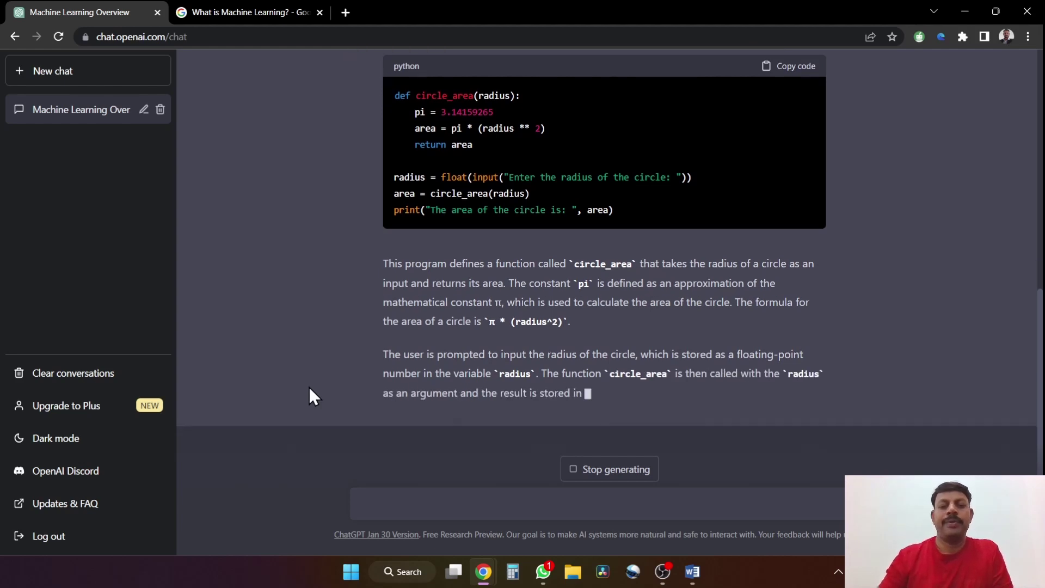
{"action": "left_click", "coordinate": [626, 472]}
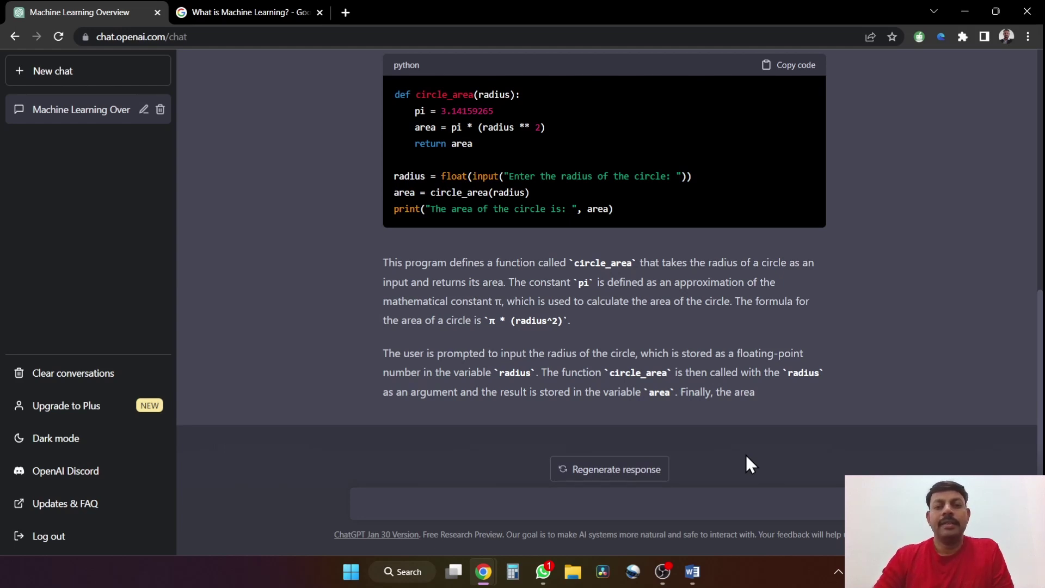
{"action": "scroll", "coordinate": [1000, 304], "scroll_direction": "up", "scroll_amount": 4}
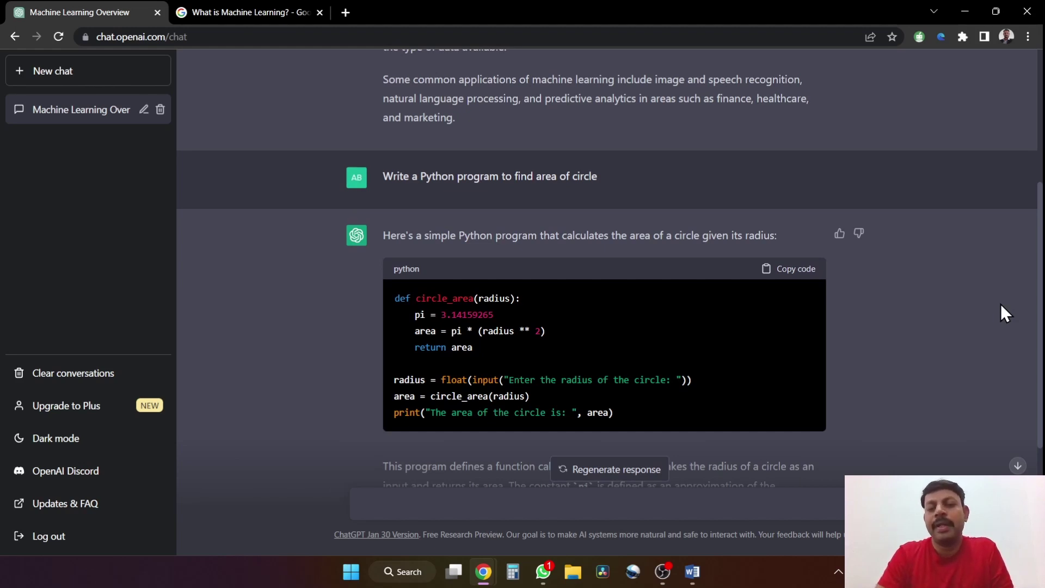
{"action": "left_click", "coordinate": [790, 268]}
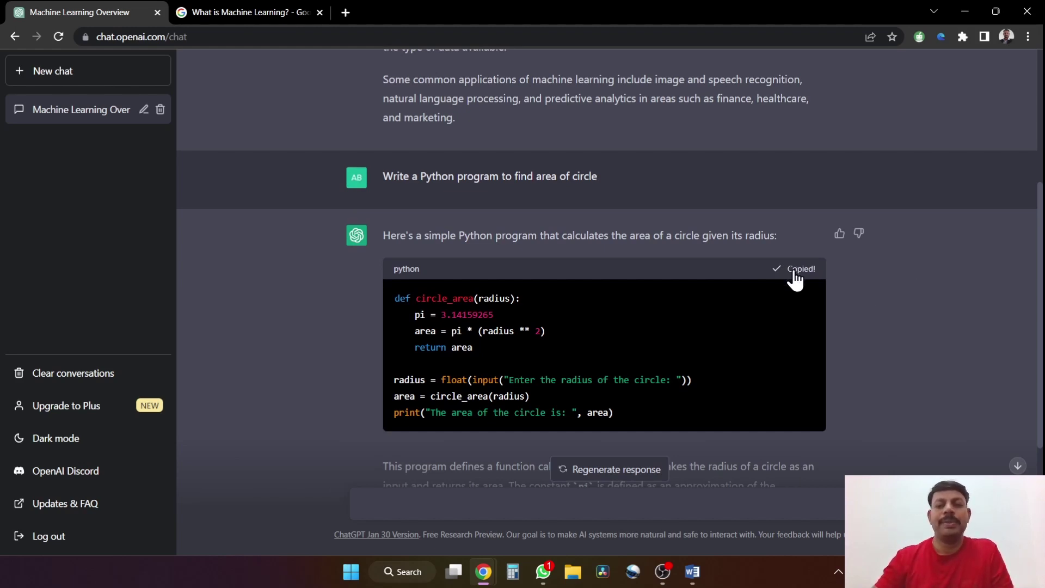
Close the empty and Google search tabs, leaving only the ChatGPT tab.
{"action": "left_click", "coordinate": [346, 11]}
{"action": "left_click", "coordinate": [252, 12]}
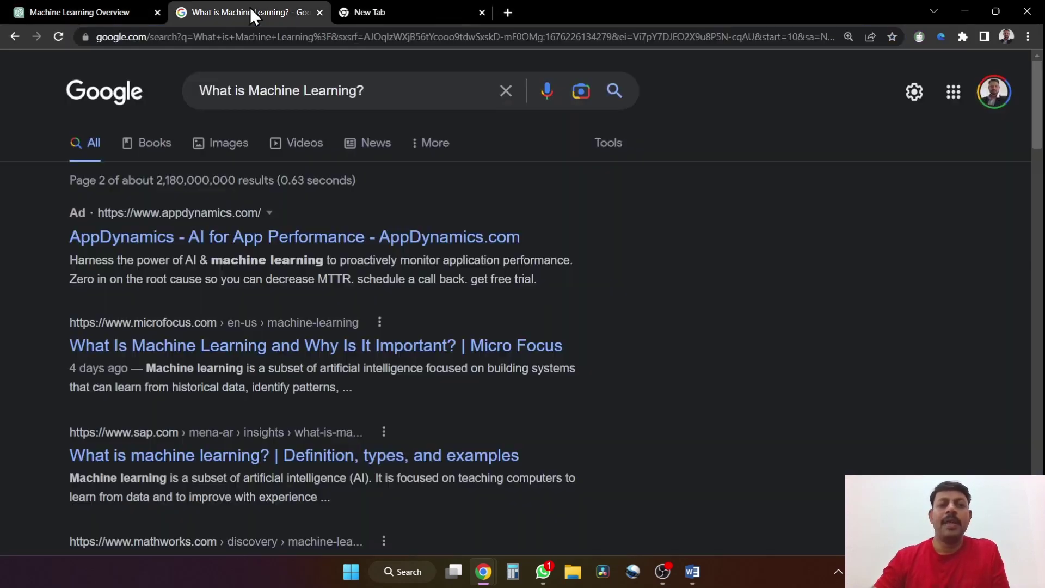
{"action": "left_click", "coordinate": [97, 9]}
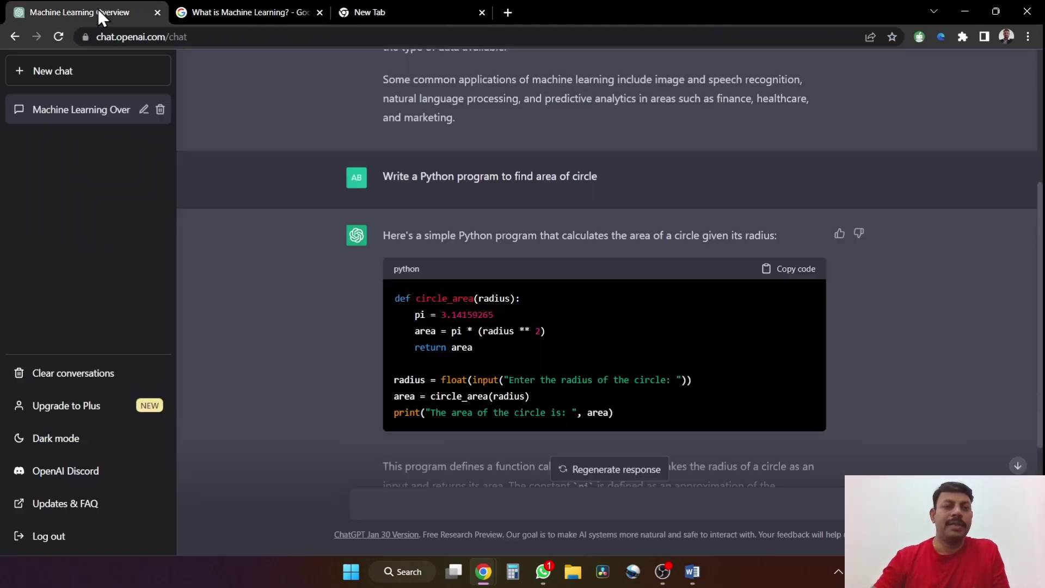
{"action": "left_click", "coordinate": [318, 11]}
{"action": "left_click", "coordinate": [319, 11]}
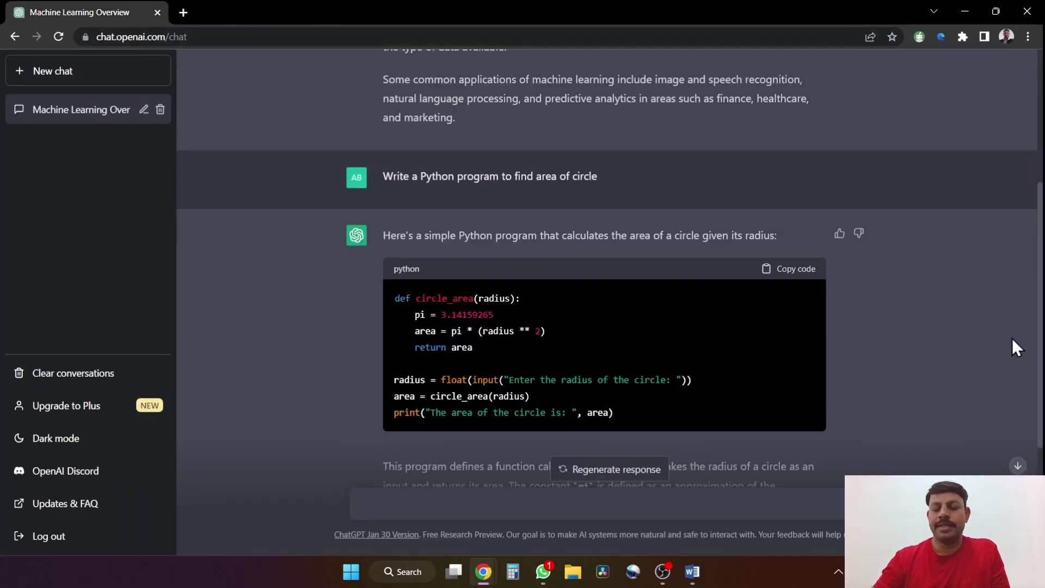
{"action": "scroll", "coordinate": [907, 337], "scroll_direction": "down", "scroll_amount": 2}
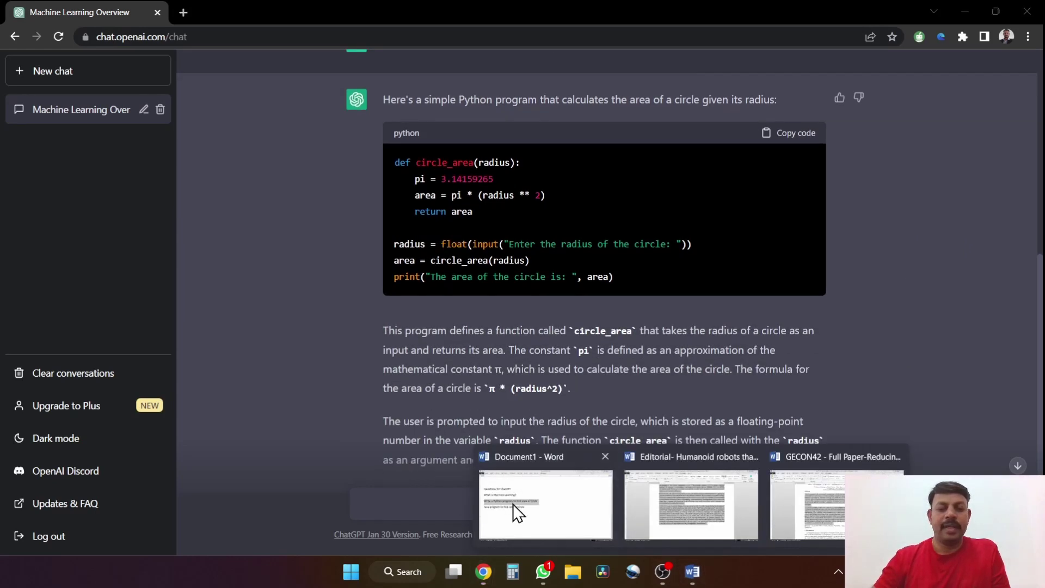
Copy the Java area-of-circle question from Word and send it to ChatGPT.
{"action": "left_click", "coordinate": [514, 505]}
{"action": "left_click", "coordinate": [44, 317]}
{"action": "left_click_drag", "start_coordinate": [33, 286], "coordinate": [361, 289]}
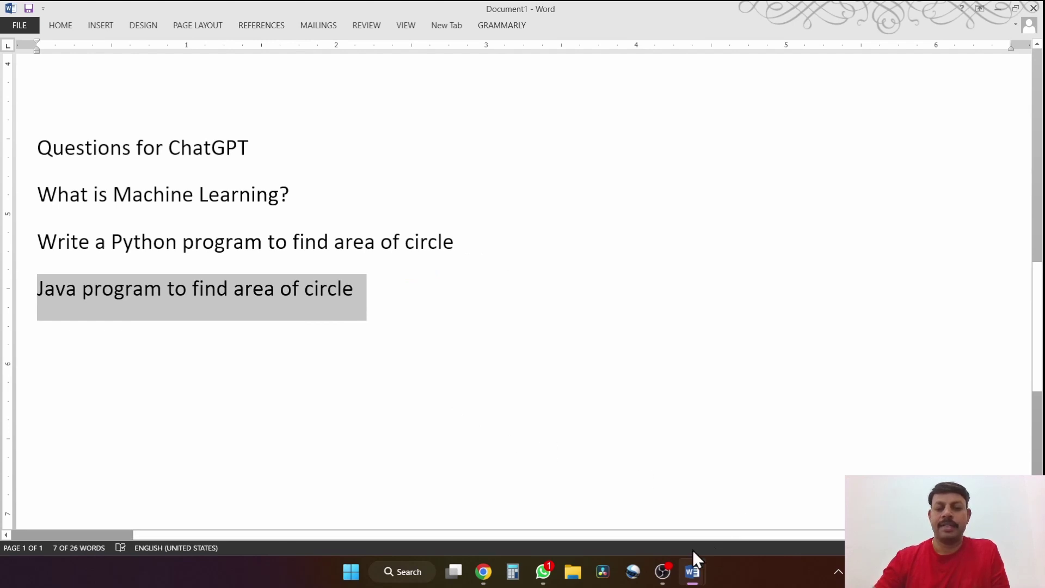
{"action": "left_click", "coordinate": [416, 512]}
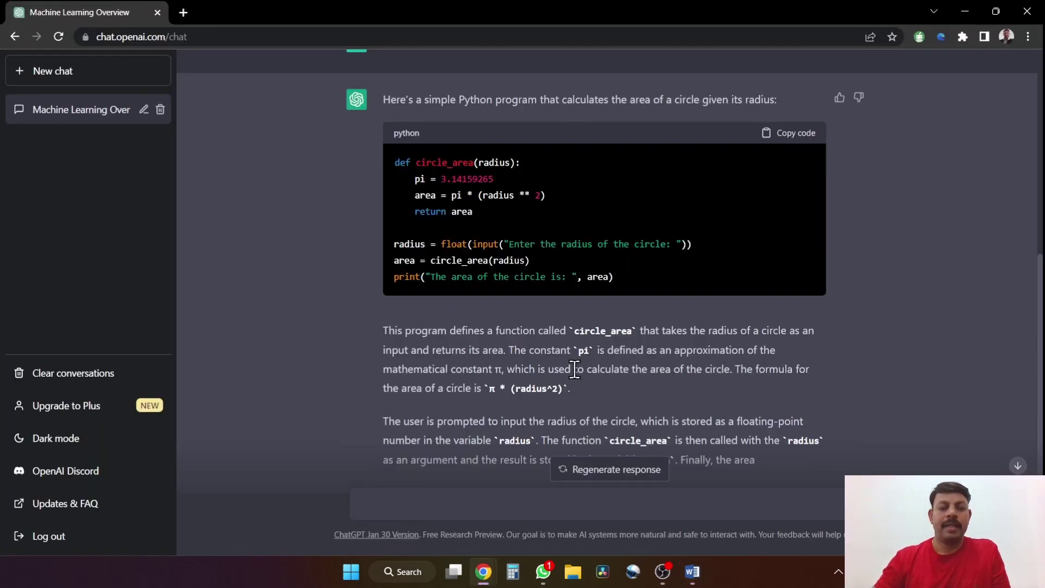
{"action": "scroll", "coordinate": [847, 364], "scroll_direction": "down", "scroll_amount": 2}
{"action": "key", "text": "ctrl+v"}
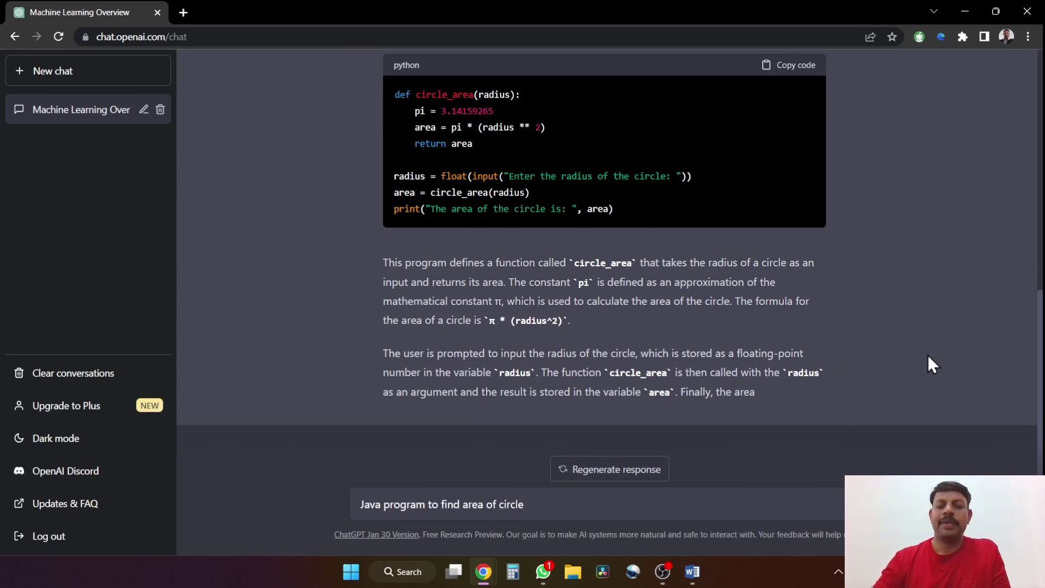
{"action": "key", "text": "Return"}
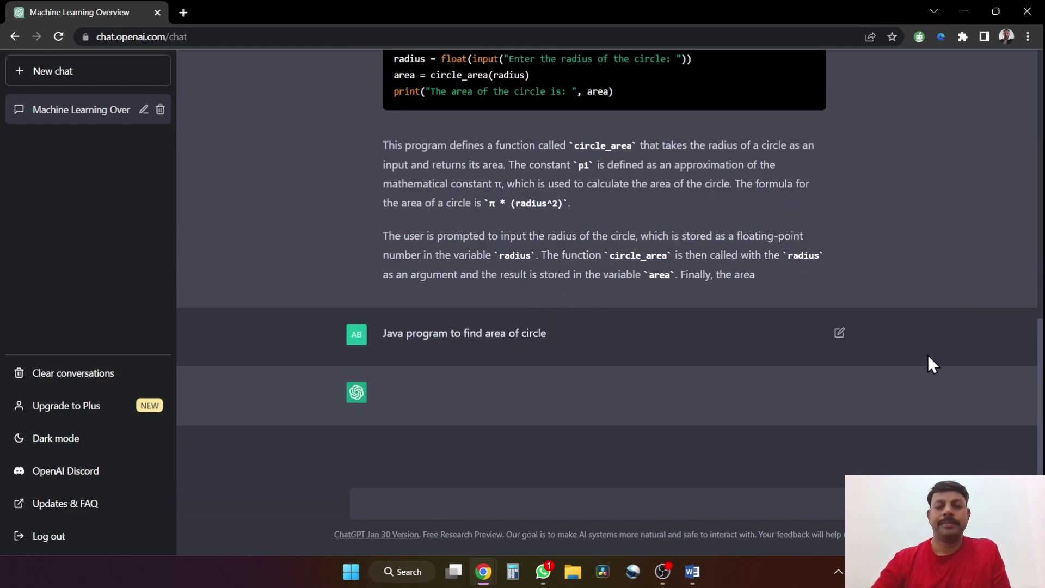
{"action": "scroll", "coordinate": [902, 319], "scroll_direction": "up", "scroll_amount": 5}
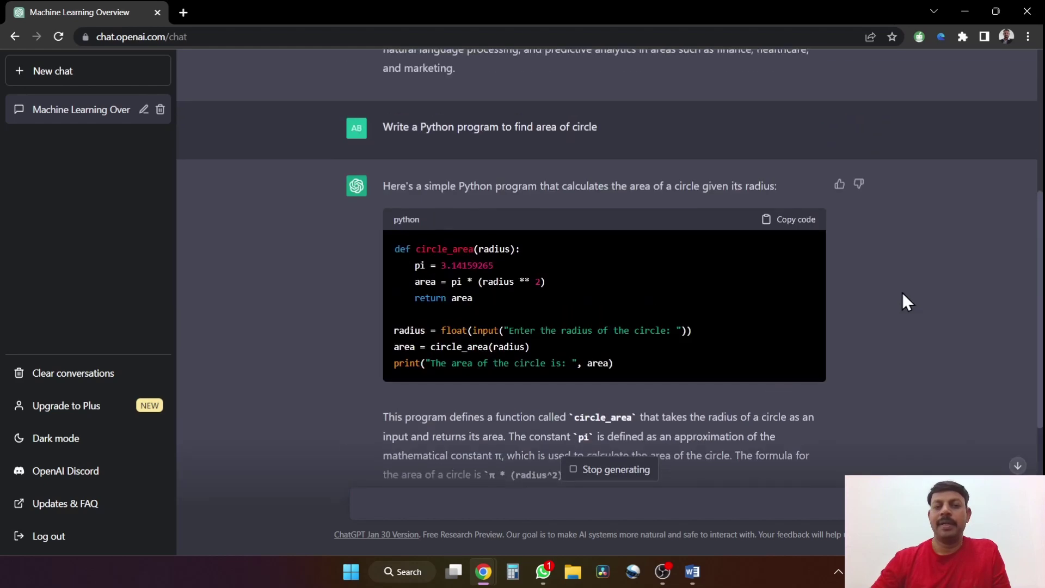
{"action": "scroll", "coordinate": [935, 305], "scroll_direction": "down", "scroll_amount": 6}
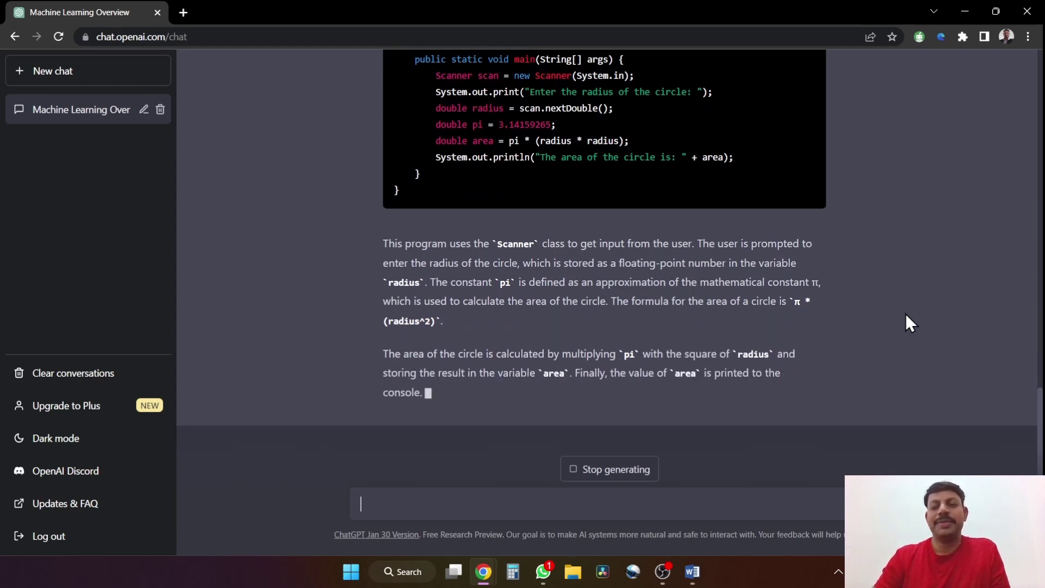
Scroll back through the earlier ChatGPT answers to review them.
{"action": "scroll", "coordinate": [922, 353], "scroll_direction": "up", "scroll_amount": 4}
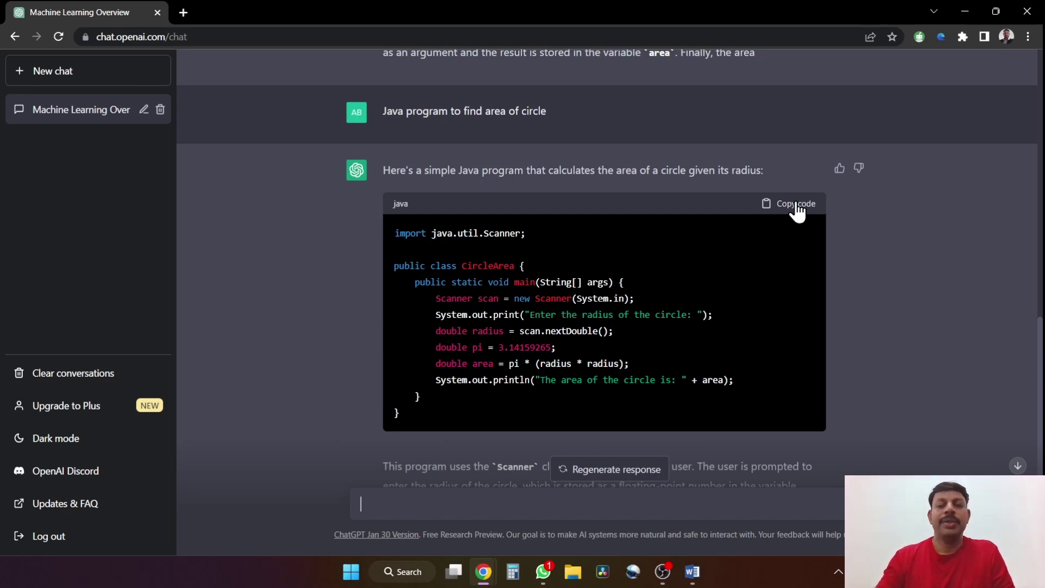
{"action": "scroll", "coordinate": [902, 300], "scroll_direction": "down", "scroll_amount": 4}
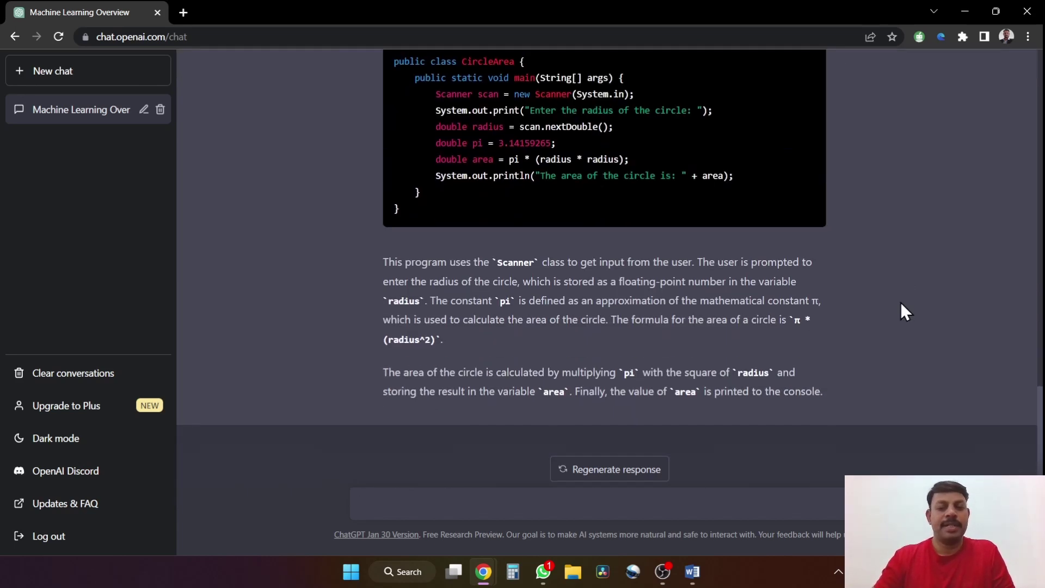
{"action": "scroll", "coordinate": [901, 310], "scroll_direction": "up", "scroll_amount": 4}
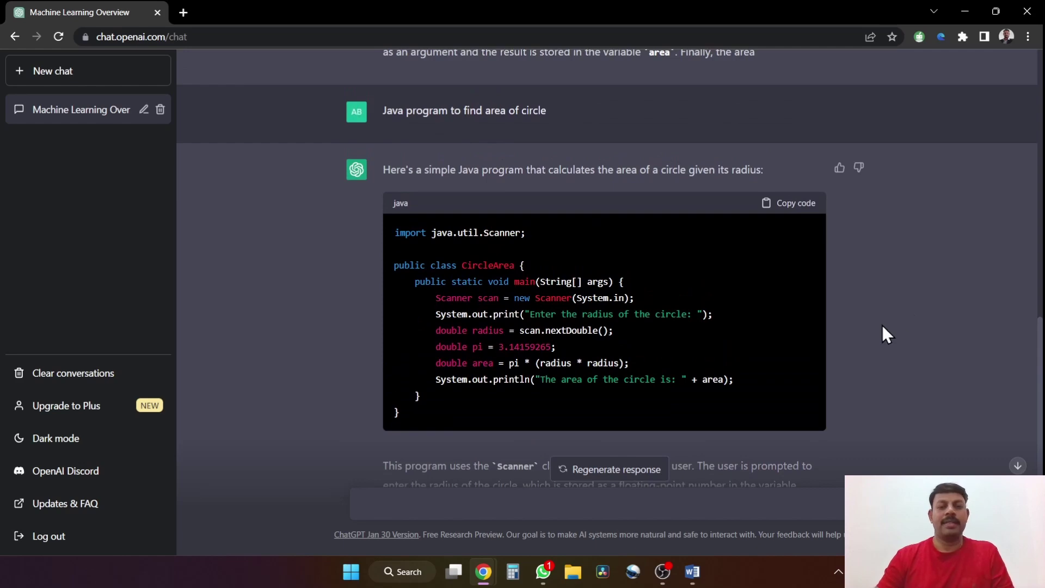
{"action": "scroll", "coordinate": [881, 326], "scroll_direction": "up", "scroll_amount": 10}
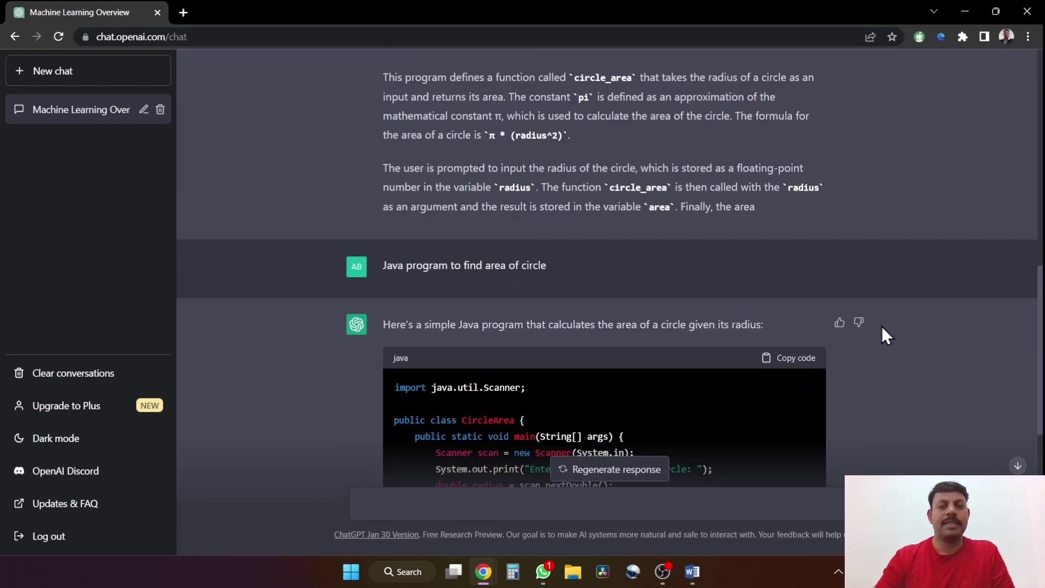
{"action": "scroll", "coordinate": [882, 326], "scroll_direction": "up", "scroll_amount": 2}
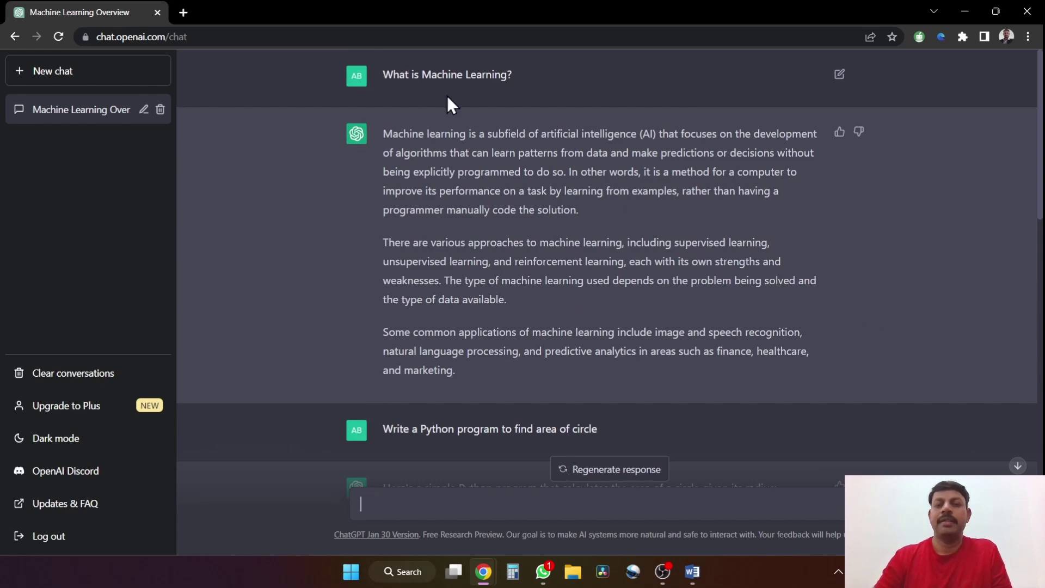
{"action": "scroll", "coordinate": [671, 269], "scroll_direction": "down", "scroll_amount": 15}
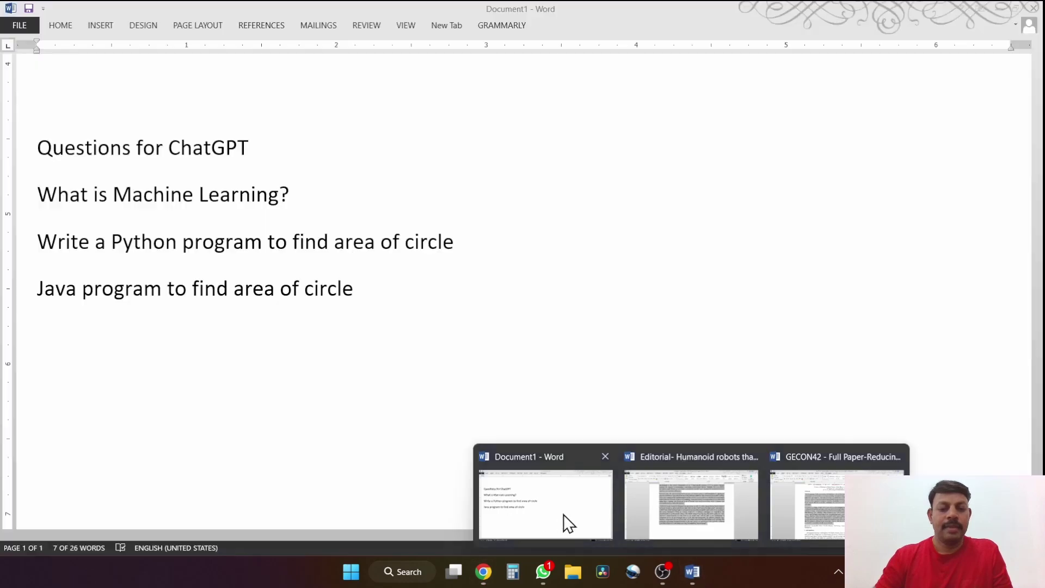
Check the question list in Word, deselect its text and return to ChatGPT.
{"action": "left_click", "coordinate": [567, 523]}
{"action": "left_click", "coordinate": [495, 374]}
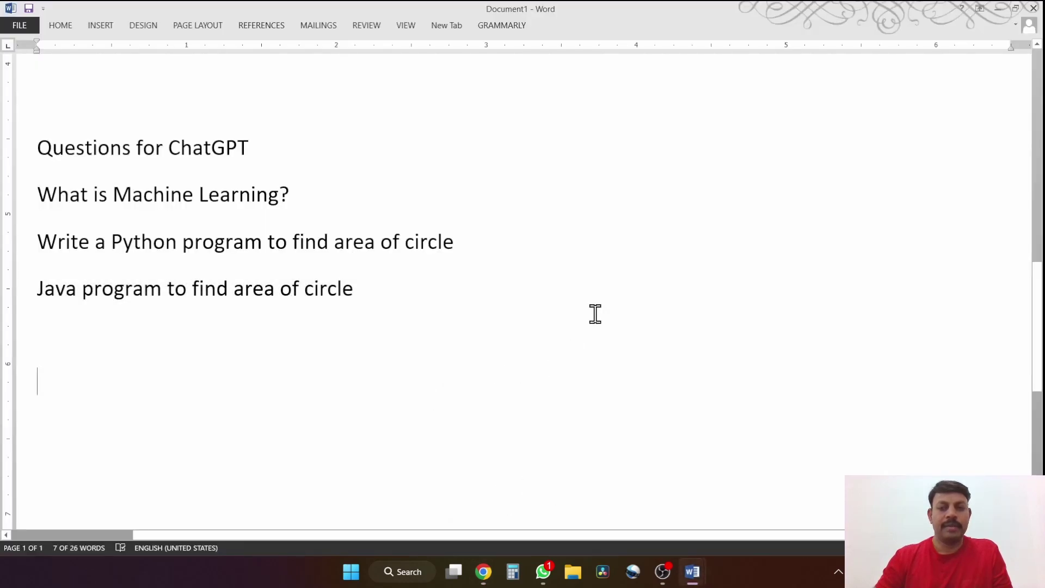
{"action": "key", "text": "alt+Tab"}
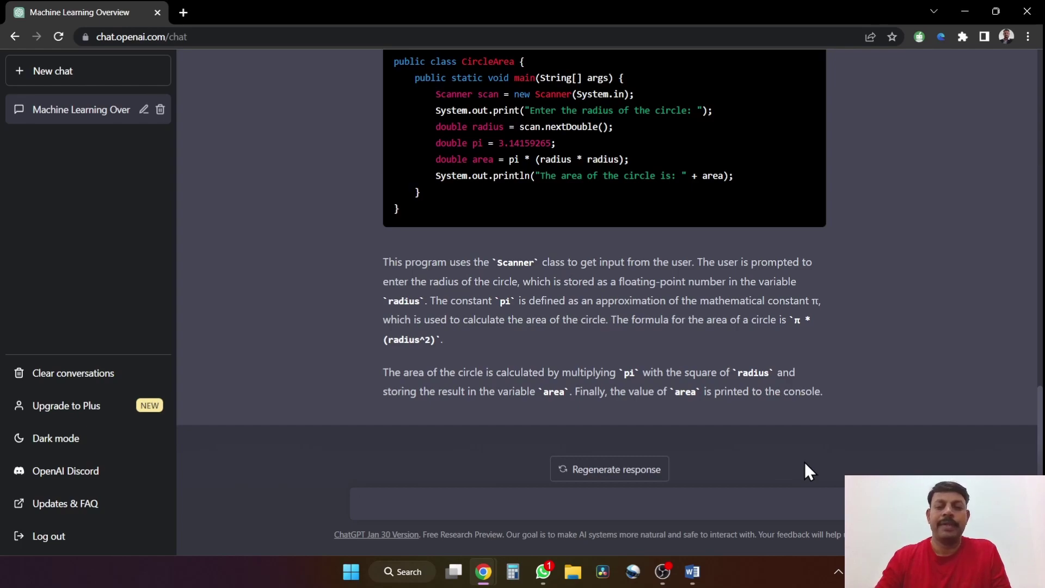
Open the GECON42 carbon emissions paper from the Word taskbar previews, showing its Abstract.
{"action": "mouse_move", "coordinate": [690, 584]}
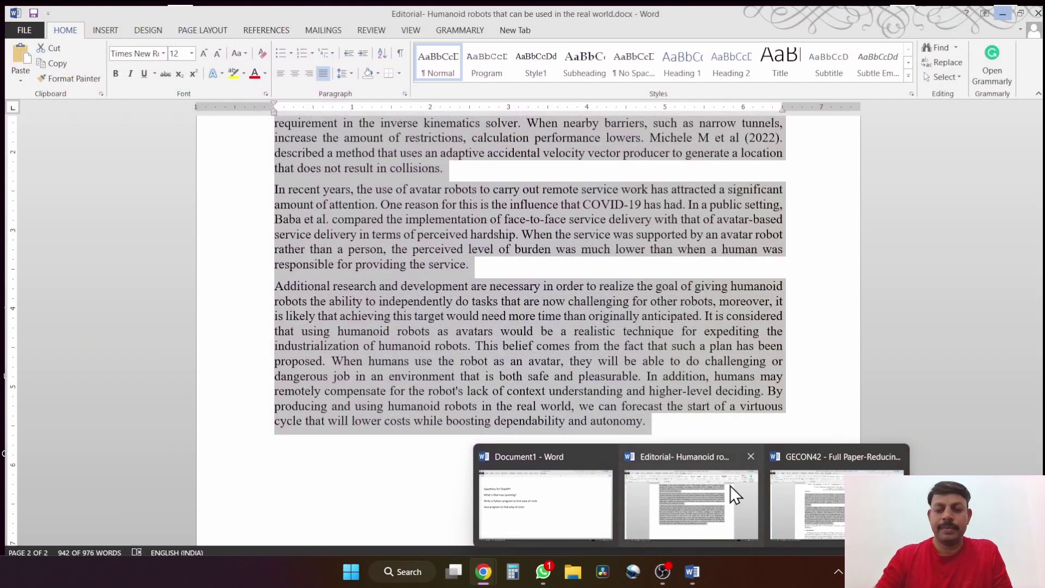
{"action": "left_click", "coordinate": [729, 485]}
{"action": "mouse_move", "coordinate": [705, 564]}
{"action": "left_click", "coordinate": [805, 536]}
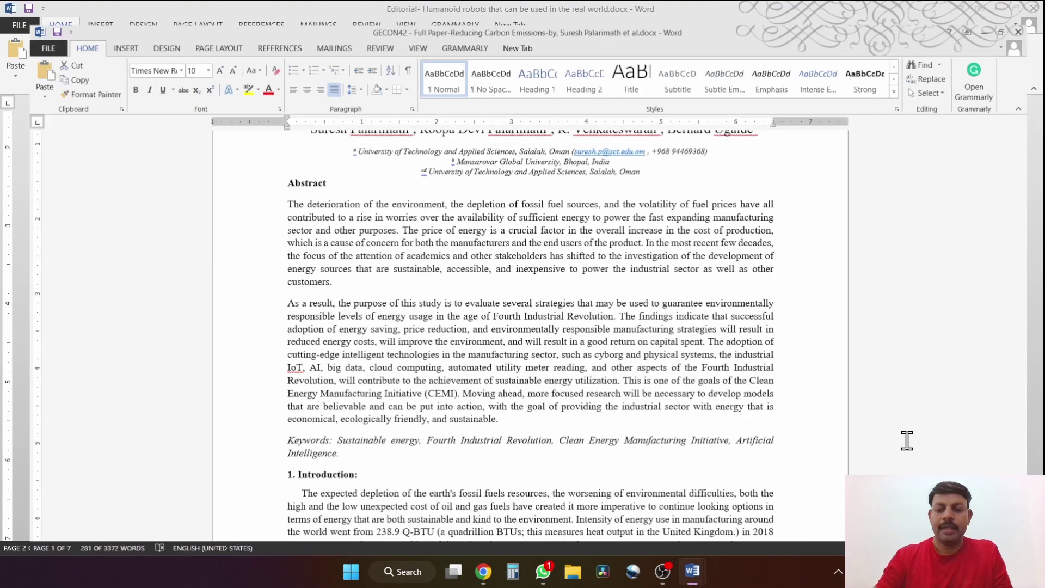
{"action": "scroll", "coordinate": [784, 243], "scroll_direction": "up", "scroll_amount": 2}
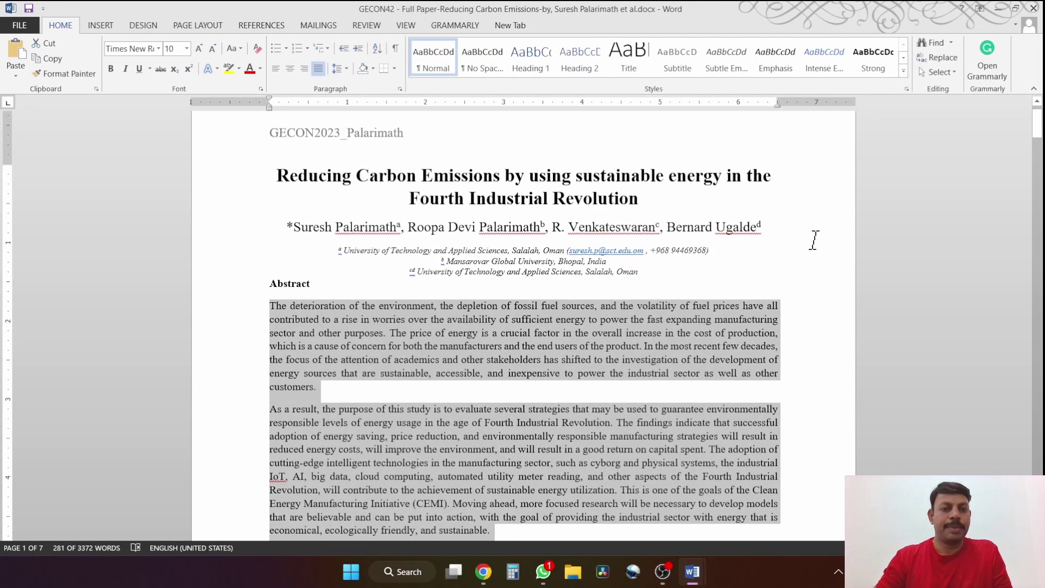
Select both Abstract paragraphs of the carbon emissions paper, then minimise both Word documents.
{"action": "scroll", "coordinate": [817, 239], "scroll_direction": "down", "scroll_amount": 3}
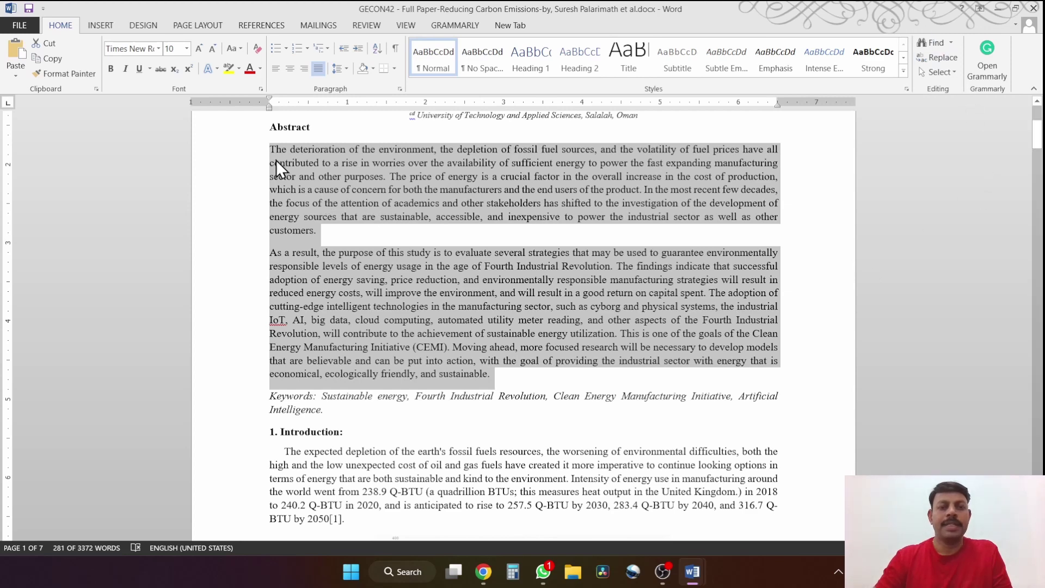
{"action": "left_click", "coordinate": [249, 165]}
{"action": "left_click", "coordinate": [251, 173]}
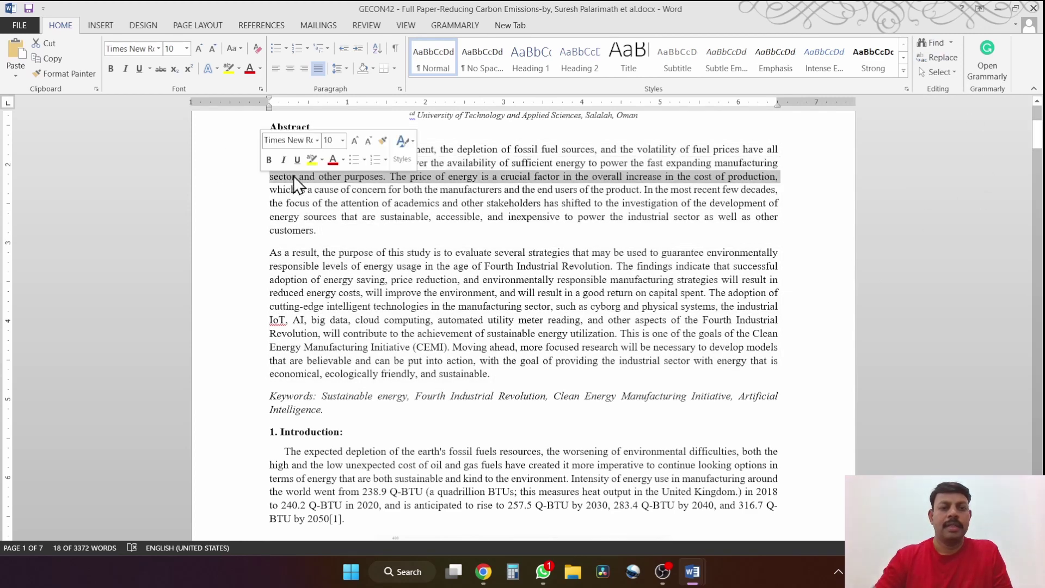
{"action": "left_click", "coordinate": [487, 247]}
{"action": "left_click_drag", "start_coordinate": [492, 374], "coordinate": [268, 147]}
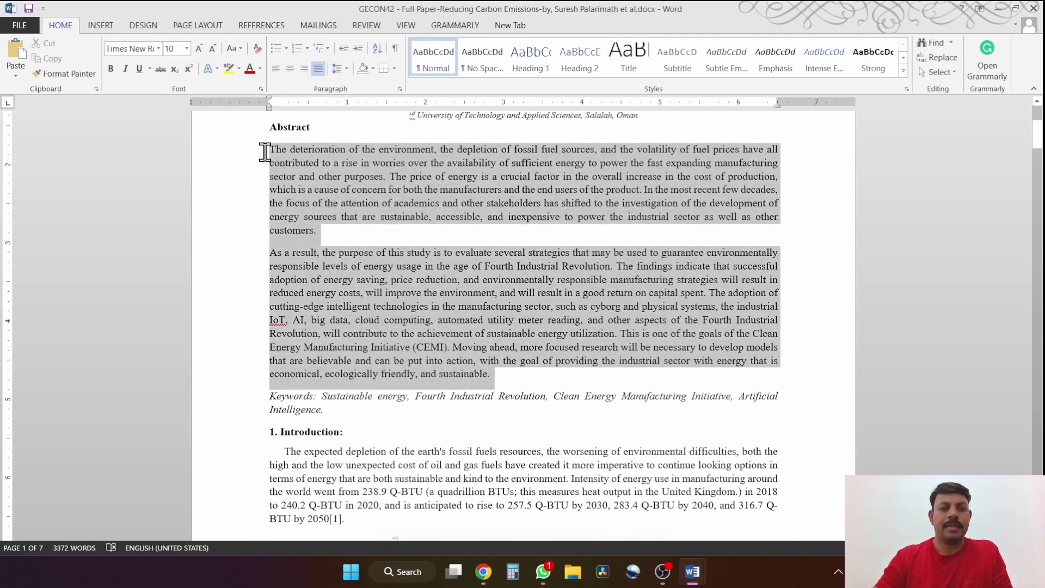
{"action": "left_click", "coordinate": [997, 10]}
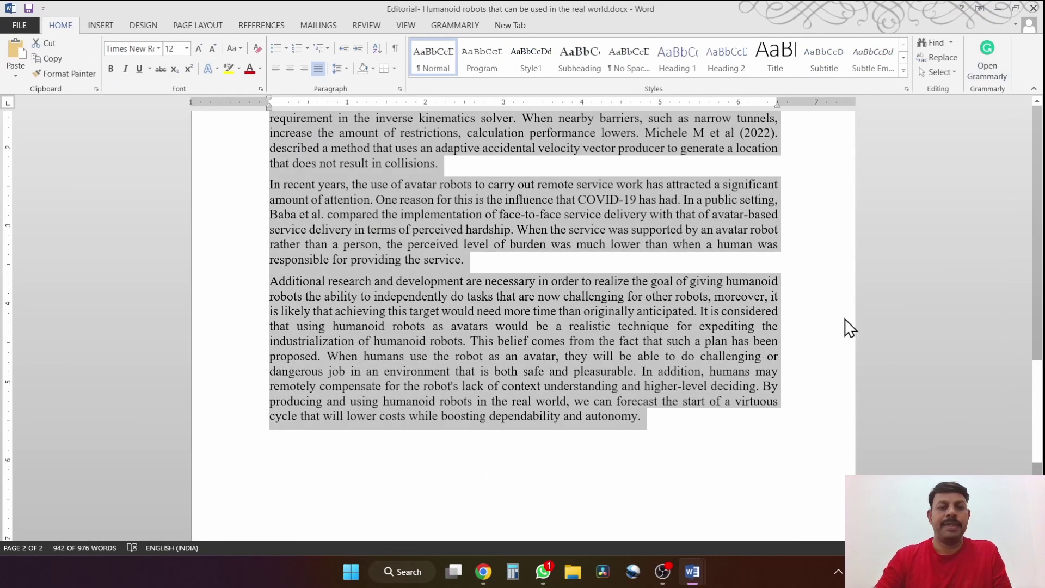
{"action": "left_click", "coordinate": [999, 7]}
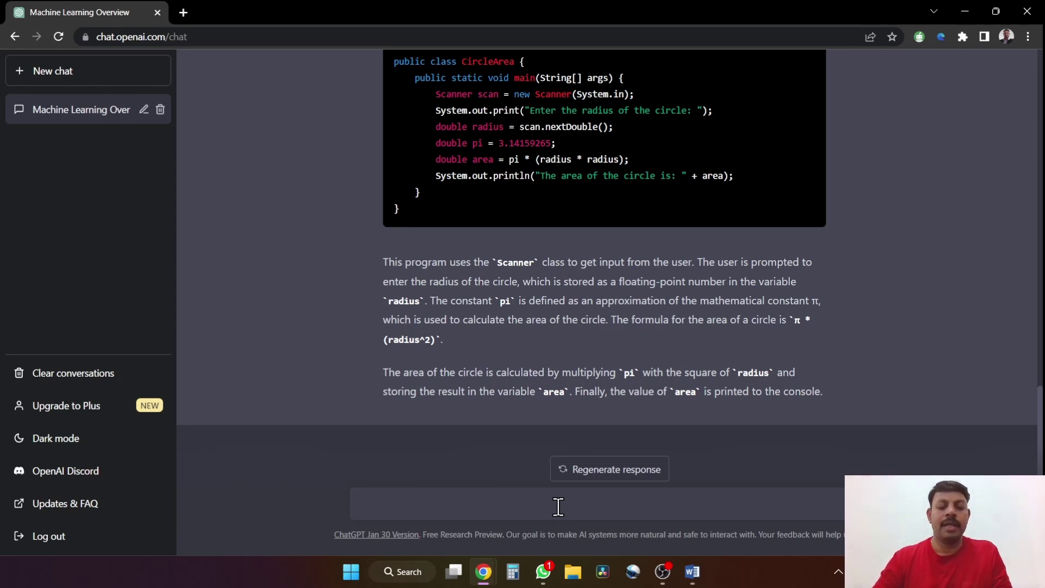
Send 'make a ppt for the below abstract' with the copied Abstract pasted on a new line.
{"action": "type", "text": "make a ppt for the below abstract"}
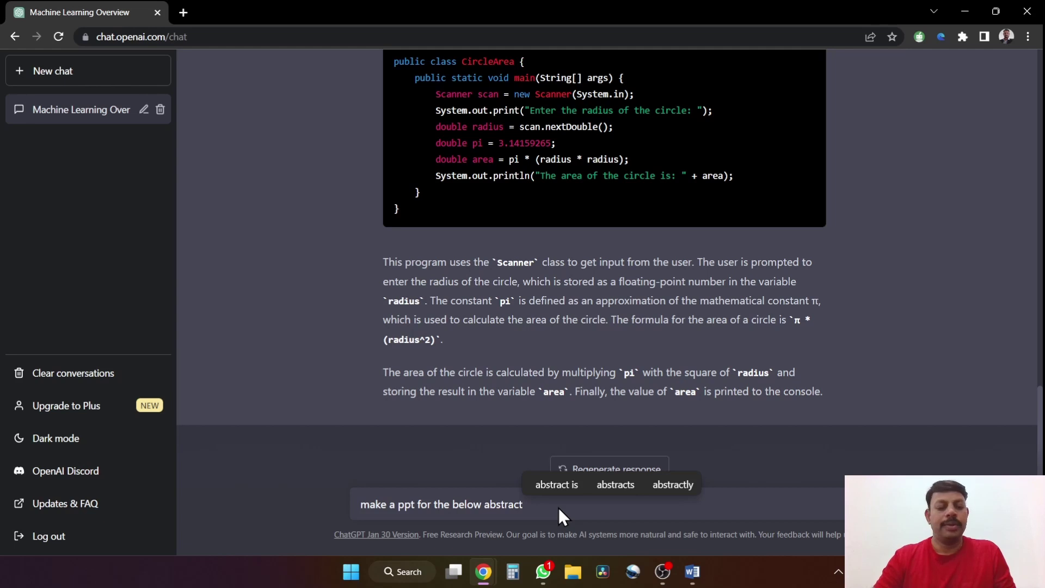
{"action": "key", "text": "shift+Return"}
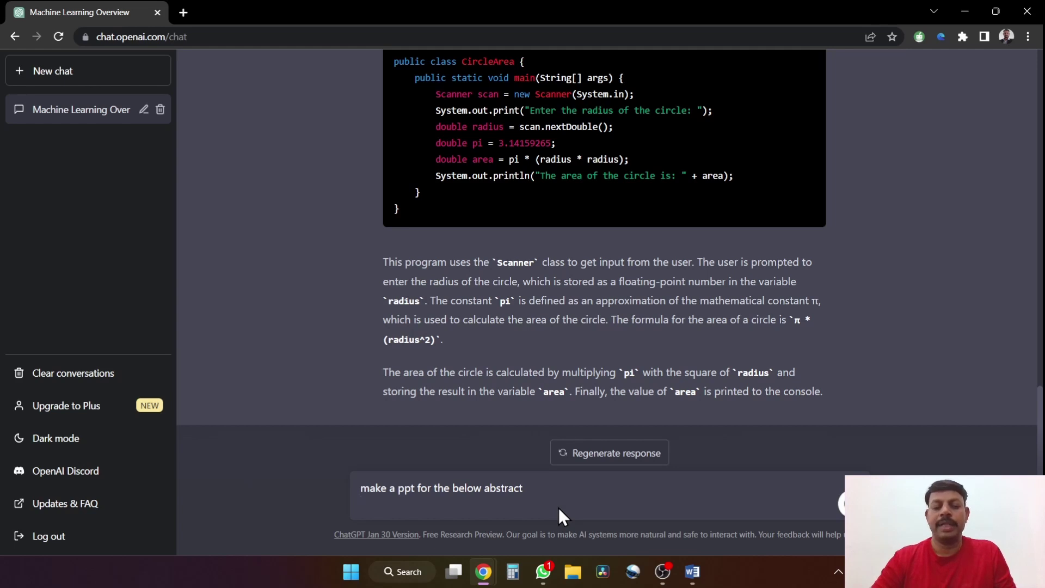
{"action": "key", "text": "ctrl+v"}
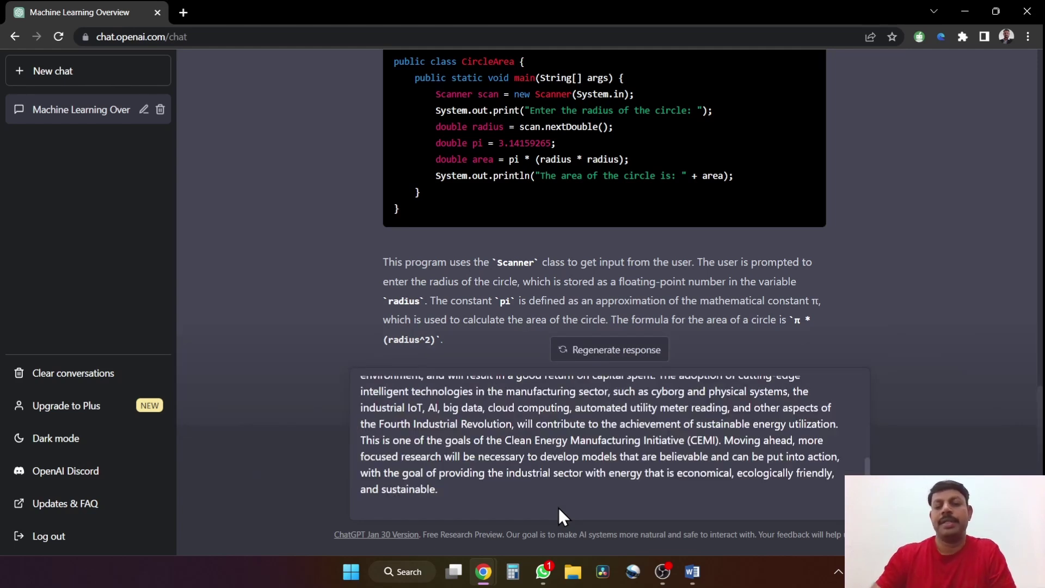
{"action": "scroll", "coordinate": [577, 479], "scroll_direction": "up", "scroll_amount": 5}
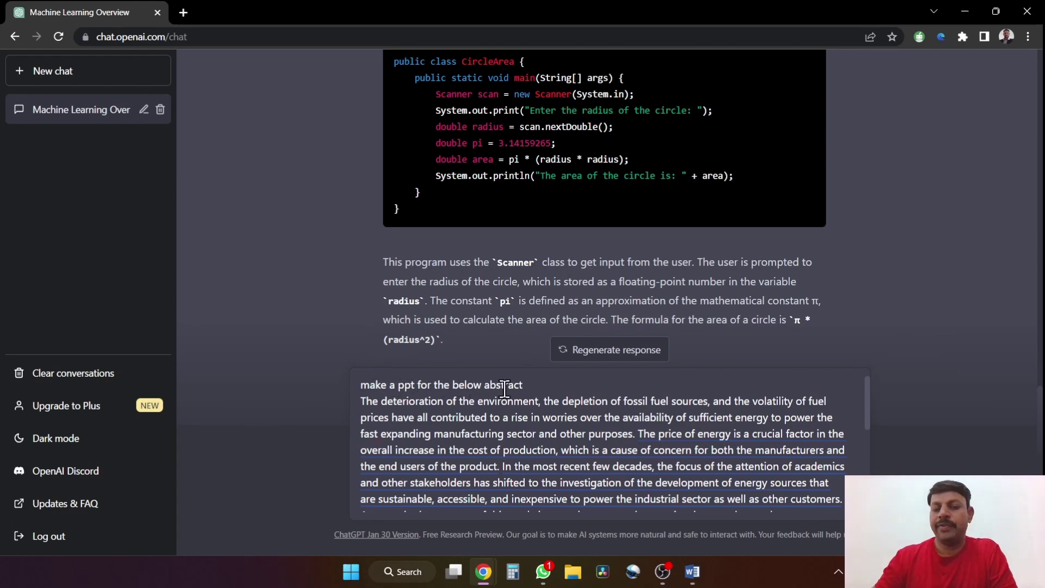
{"action": "scroll", "coordinate": [533, 388], "scroll_direction": "down", "scroll_amount": 5}
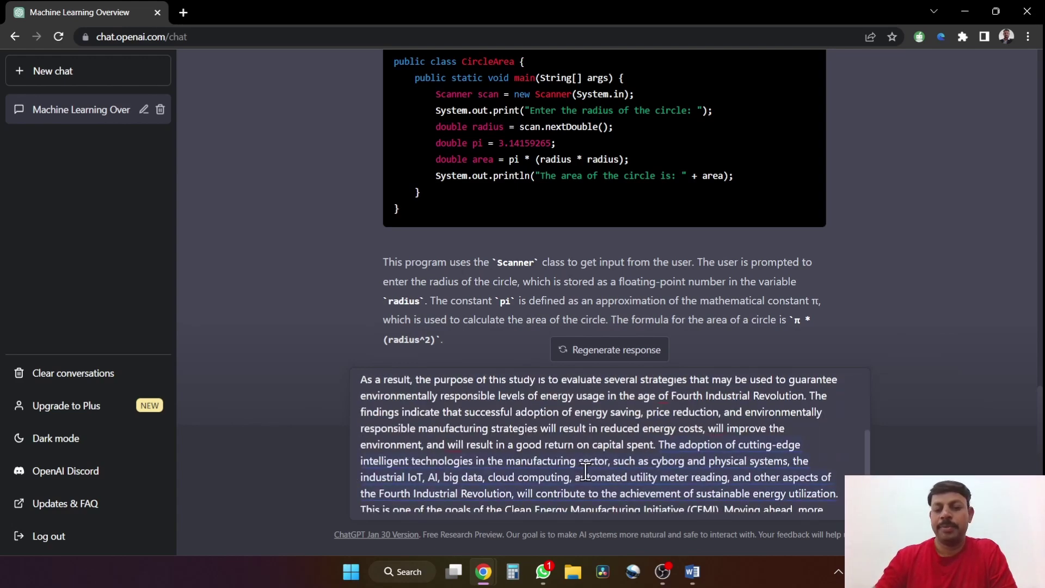
{"action": "scroll", "coordinate": [569, 495], "scroll_direction": "down", "scroll_amount": 3}
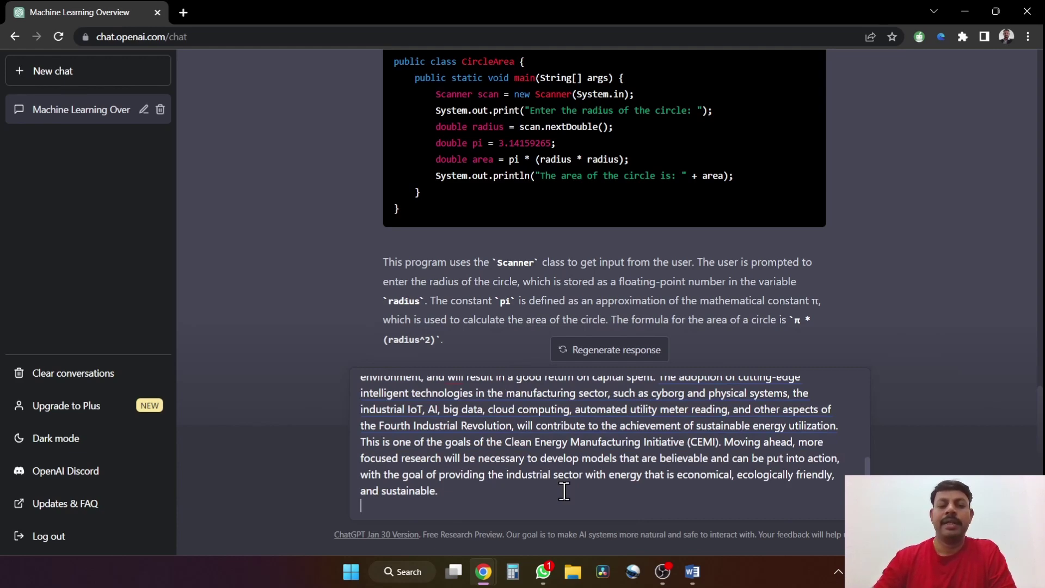
{"action": "key", "text": "Return"}
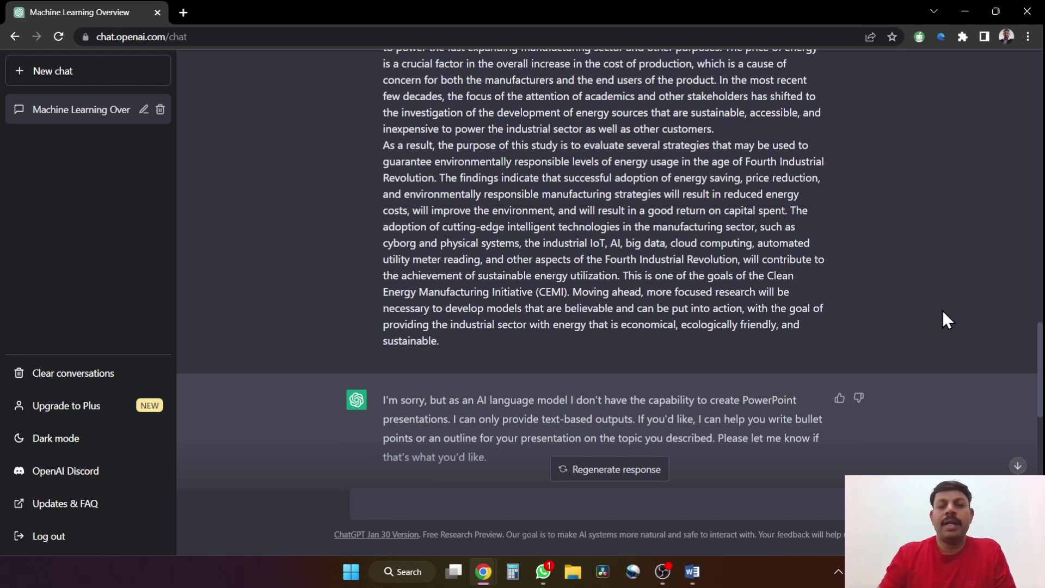
Read ChatGPT's reply offering bullet points or an outline, and answer 'yes'.
{"action": "scroll", "coordinate": [560, 263], "scroll_direction": "up", "scroll_amount": 4}
{"action": "scroll", "coordinate": [559, 263], "scroll_direction": "down", "scroll_amount": 1}
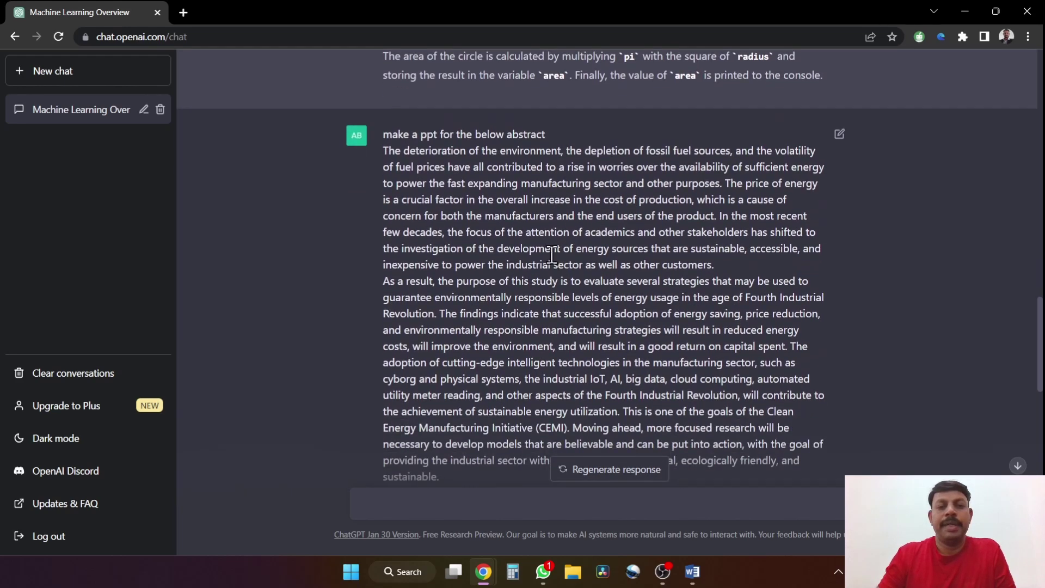
{"action": "scroll", "coordinate": [543, 317], "scroll_direction": "down", "scroll_amount": 3}
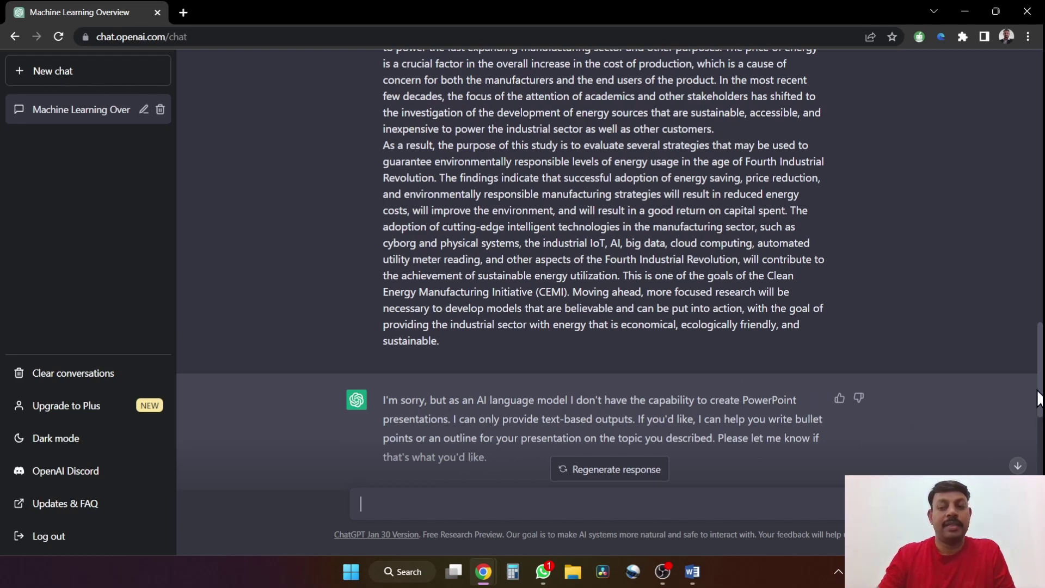
{"action": "type", "text": "yes"}
{"action": "key", "text": "Return"}
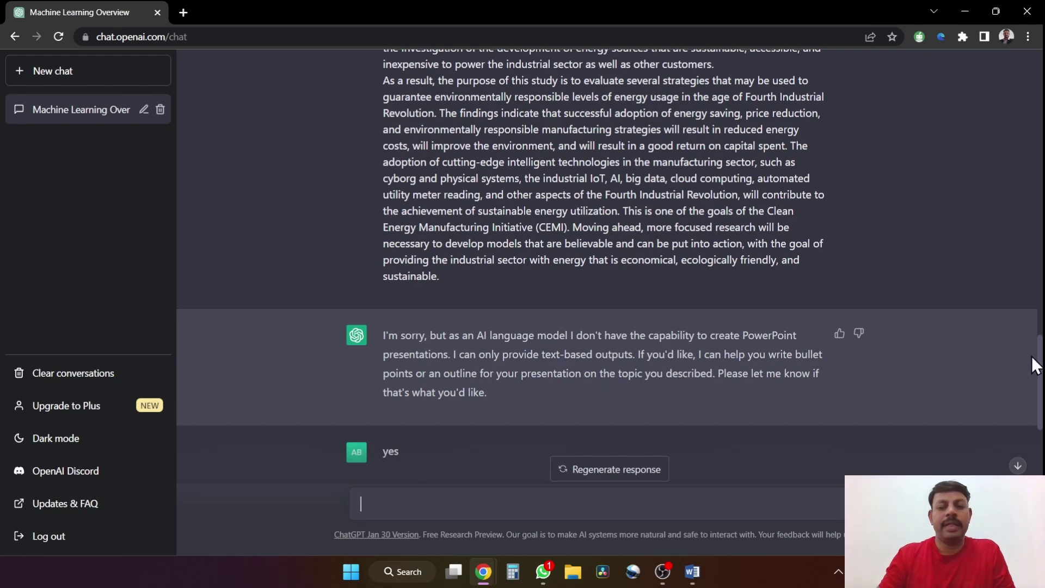
{"action": "scroll", "coordinate": [1037, 370], "scroll_direction": "down", "scroll_amount": 3}
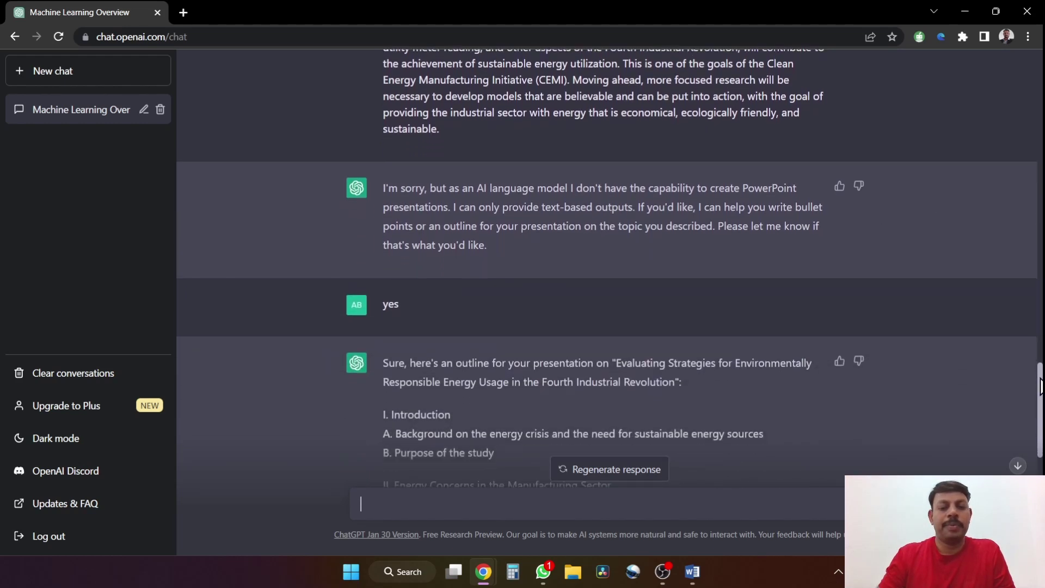
{"action": "scroll", "coordinate": [1040, 384], "scroll_direction": "down", "scroll_amount": 5}
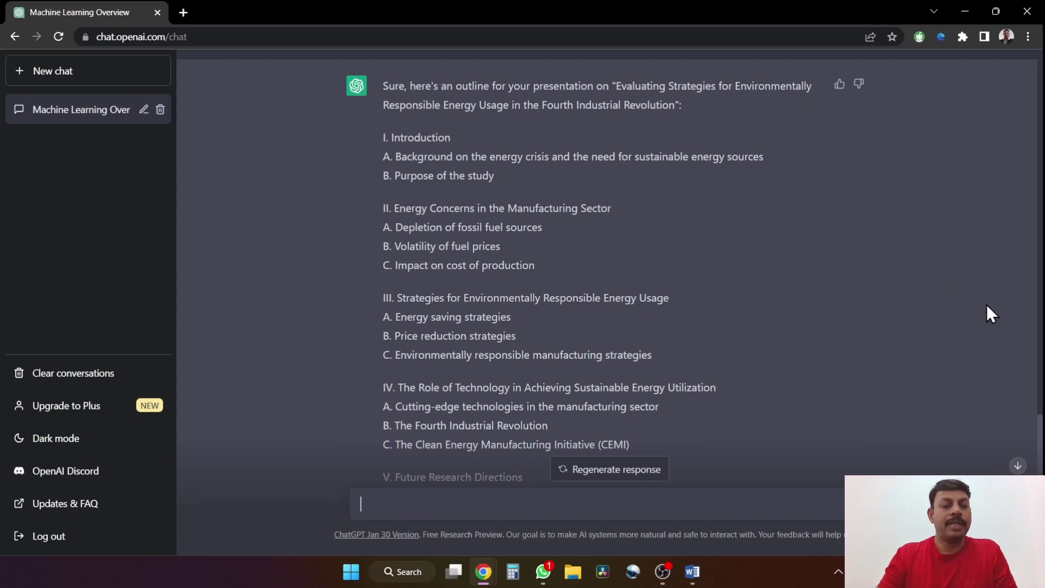
{"action": "scroll", "coordinate": [986, 304], "scroll_direction": "down", "scroll_amount": 1}
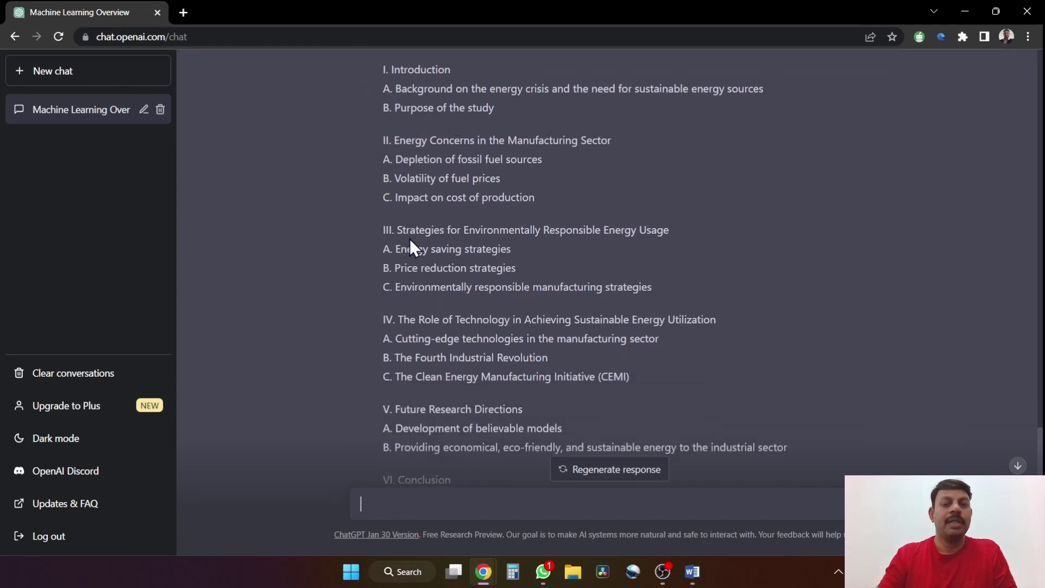
{"action": "scroll", "coordinate": [704, 297], "scroll_direction": "down", "scroll_amount": 1}
{"action": "scroll", "coordinate": [706, 312], "scroll_direction": "down", "scroll_amount": 2}
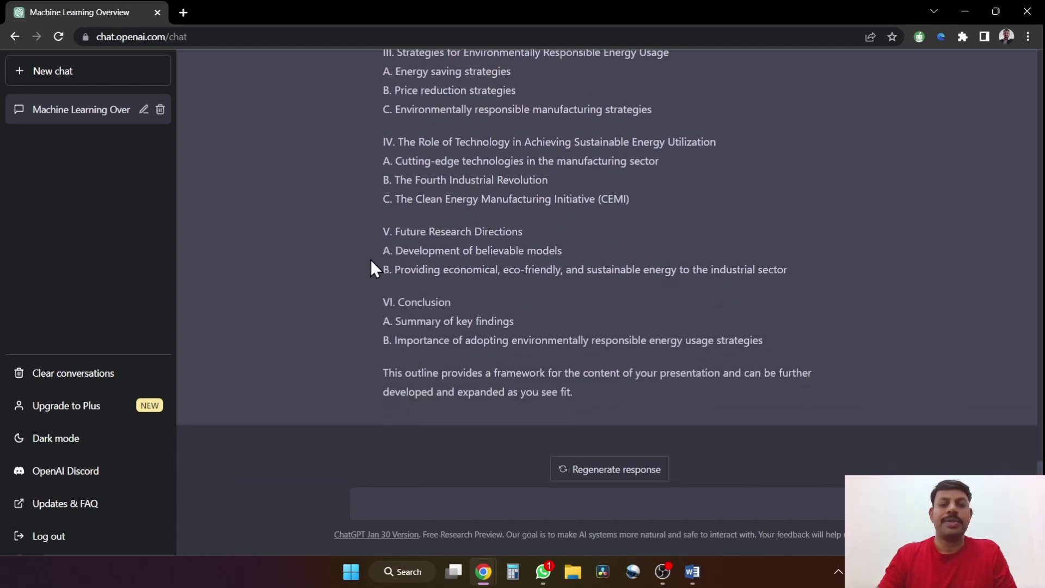
{"action": "scroll", "coordinate": [702, 272], "scroll_direction": "up", "scroll_amount": 2}
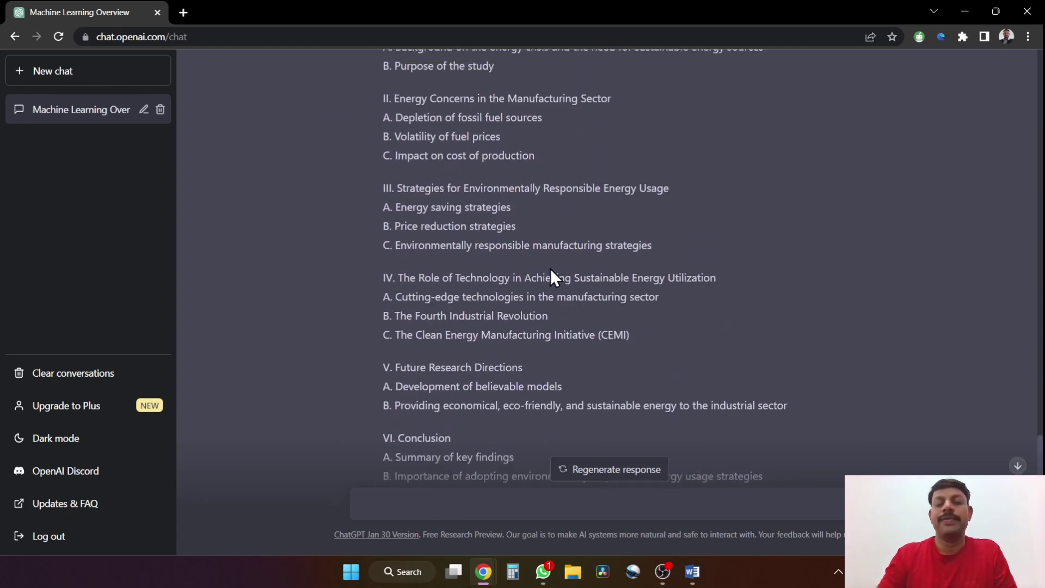
{"action": "scroll", "coordinate": [566, 281], "scroll_direction": "up", "scroll_amount": 15}
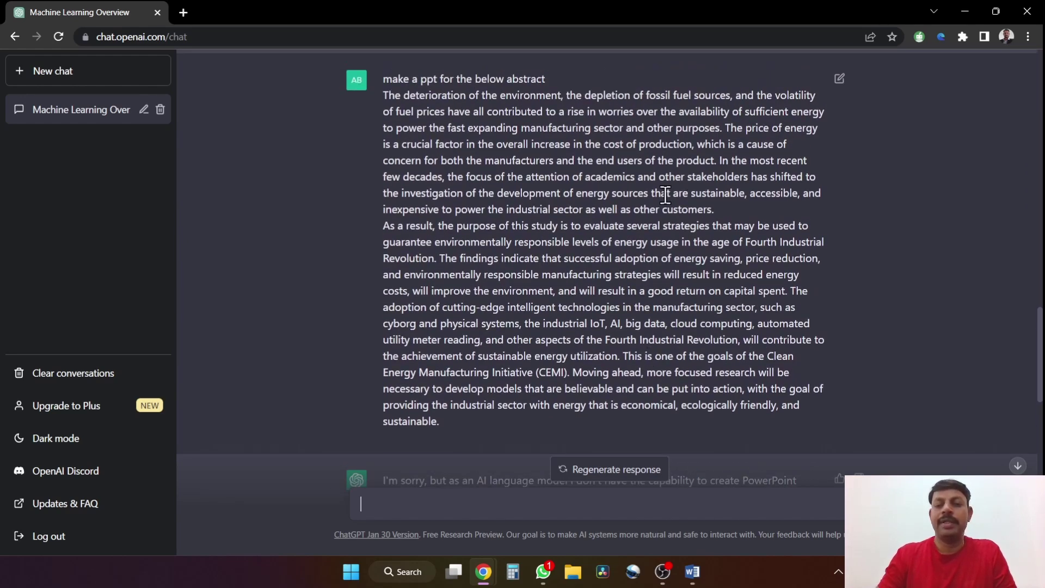
{"action": "scroll", "coordinate": [667, 250], "scroll_direction": "down", "scroll_amount": 3}
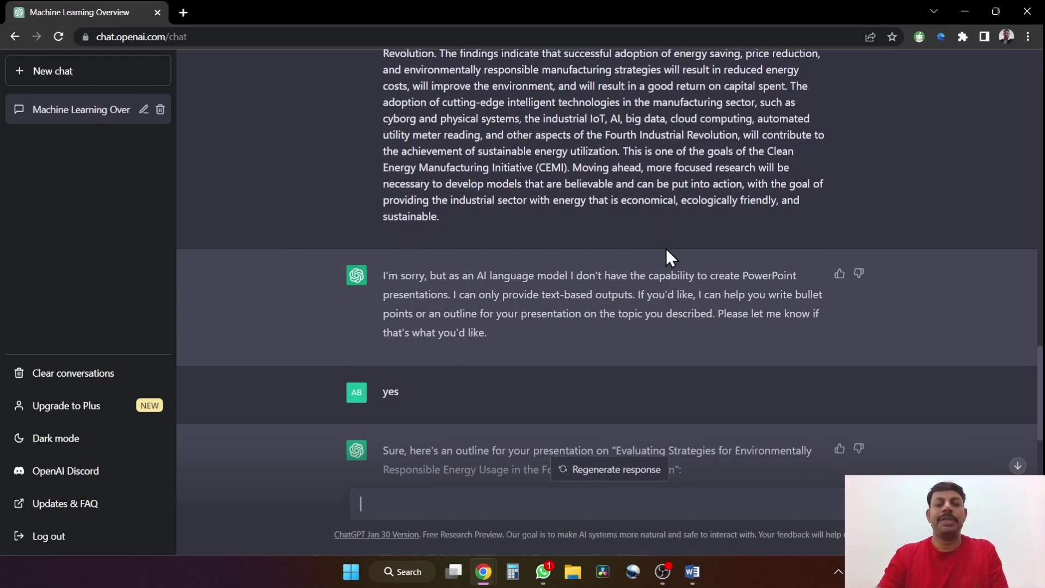
{"action": "scroll", "coordinate": [666, 252], "scroll_direction": "down", "scroll_amount": 6}
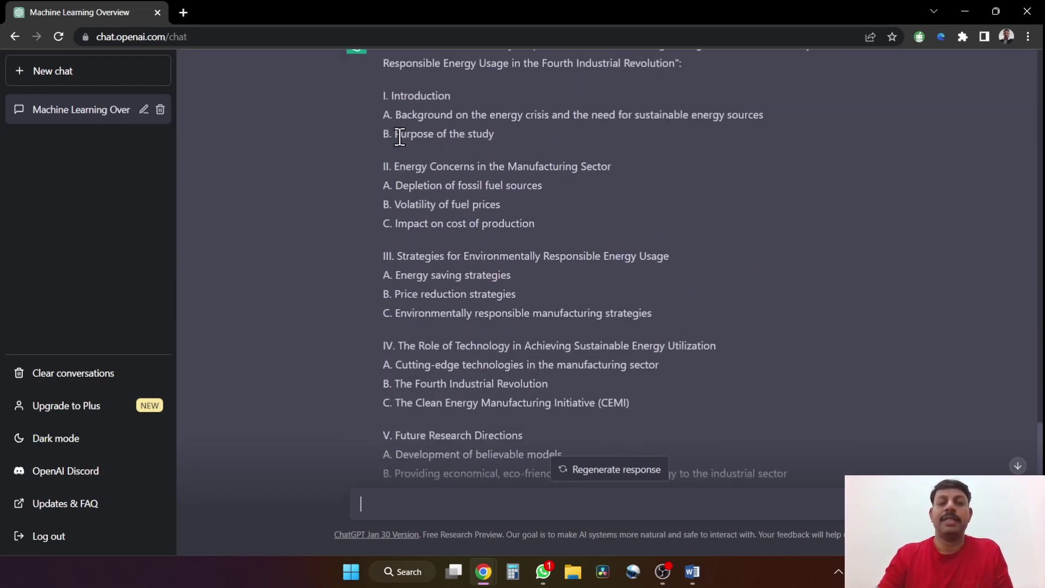
{"action": "left_click_drag", "start_coordinate": [395, 115], "coordinate": [501, 132]}
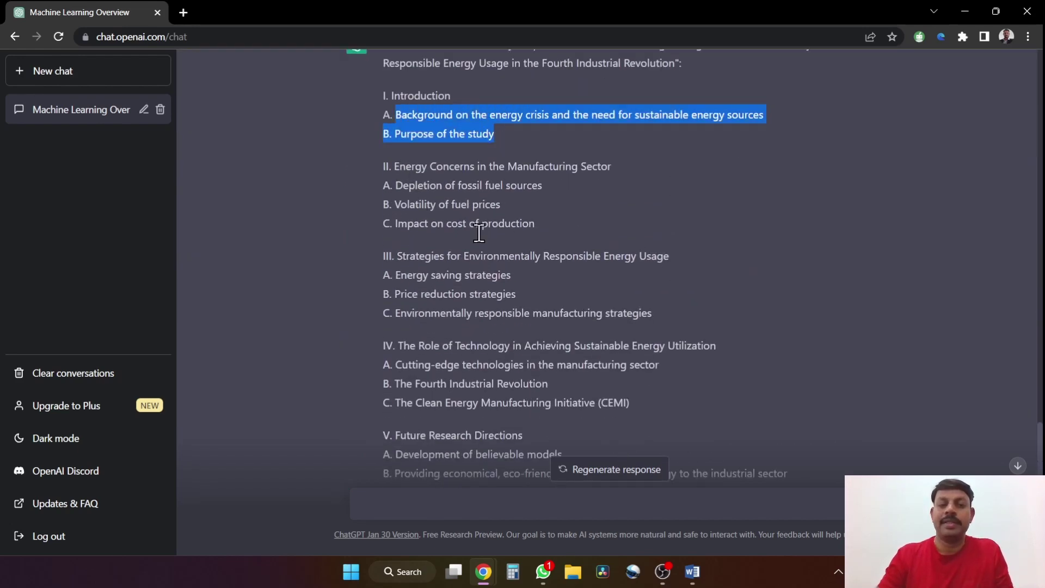
{"action": "scroll", "coordinate": [591, 273], "scroll_direction": "down", "scroll_amount": 4}
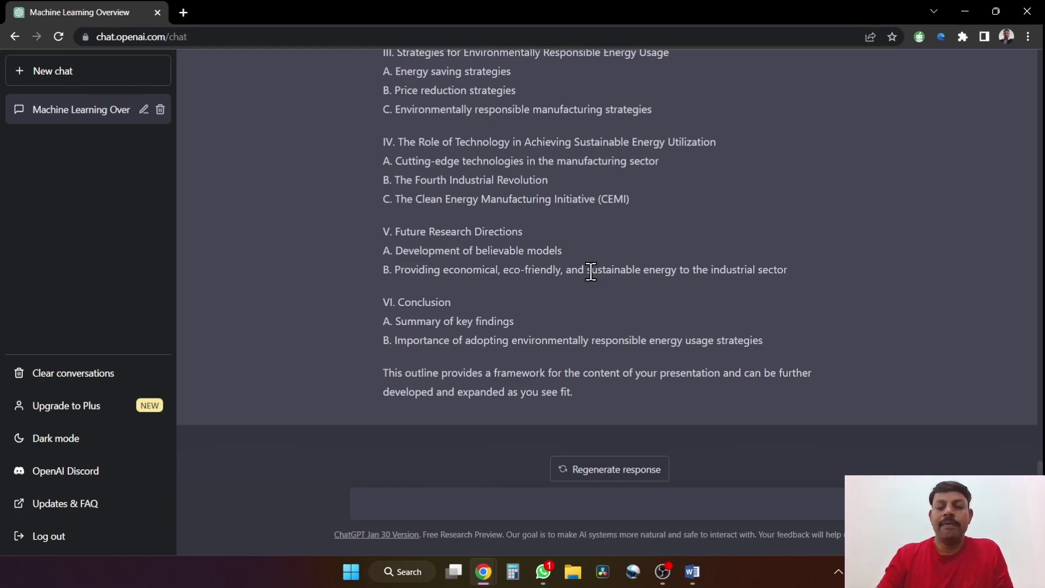
{"action": "mouse_move", "coordinate": [692, 571]}
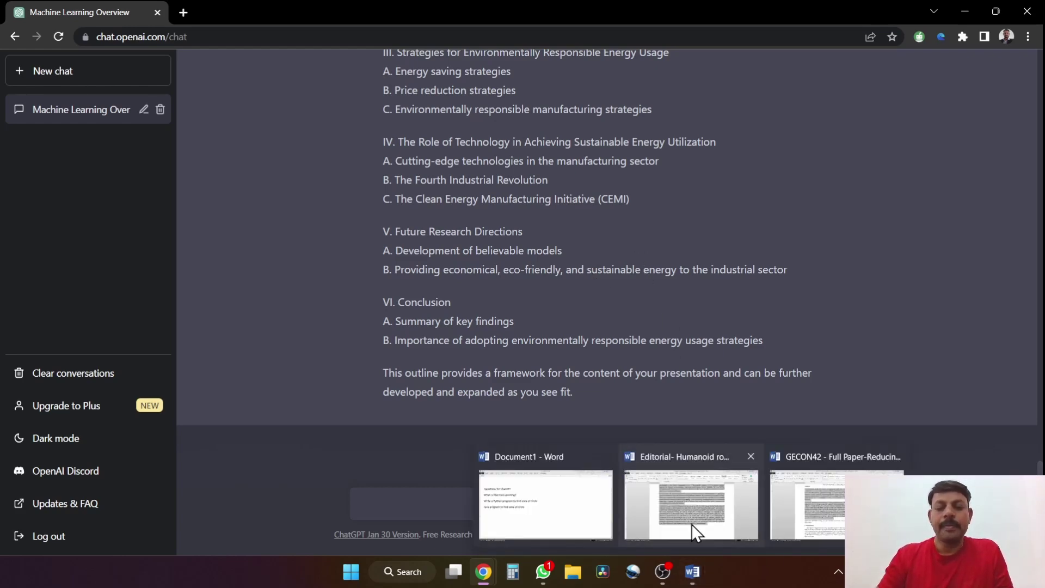
Select the humanoid-robots editorial text from its first paragraph to the last line.
{"action": "left_click", "coordinate": [726, 508]}
{"action": "left_click", "coordinate": [828, 373]}
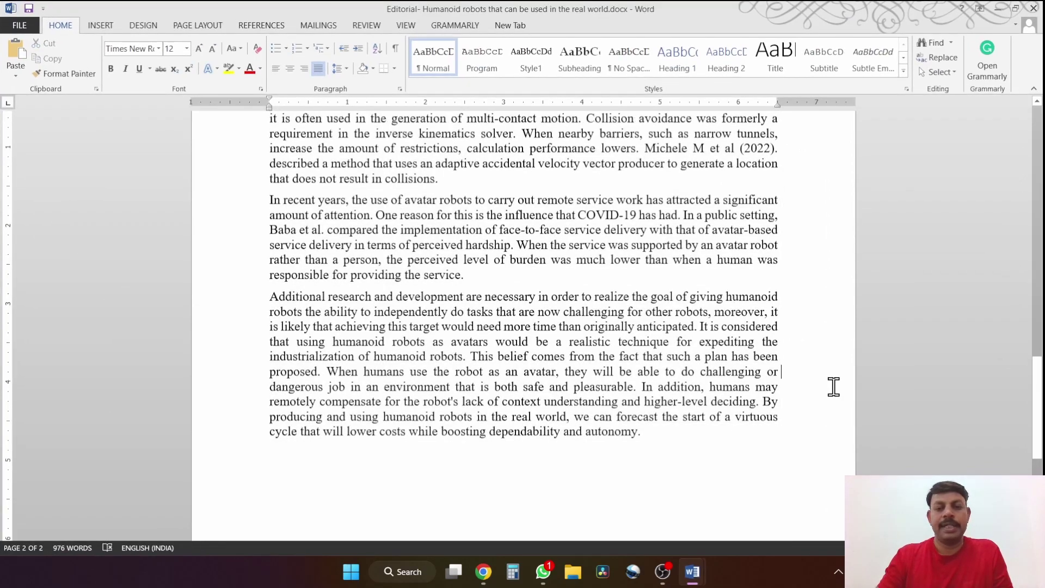
{"action": "scroll", "coordinate": [833, 386], "scroll_direction": "up", "scroll_amount": 8}
{"action": "scroll", "coordinate": [834, 386], "scroll_direction": "up", "scroll_amount": 15}
{"action": "scroll", "coordinate": [833, 385], "scroll_direction": "down", "scroll_amount": 4}
{"action": "scroll", "coordinate": [833, 385], "scroll_direction": "down", "scroll_amount": 3}
{"action": "scroll", "coordinate": [563, 338], "scroll_direction": "up", "scroll_amount": 3}
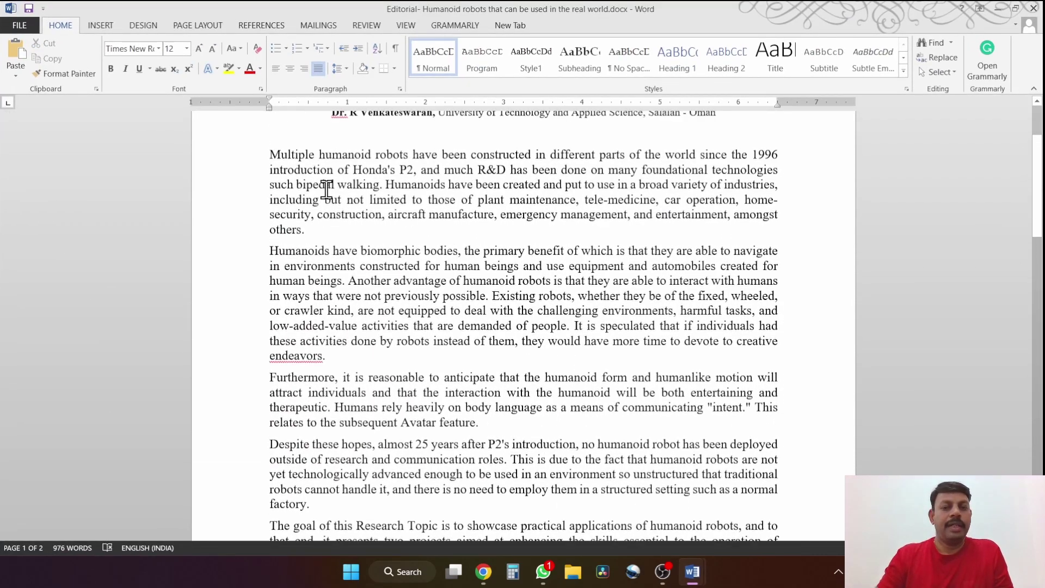
{"action": "left_click_drag", "start_coordinate": [230, 162], "coordinate": [270, 438]}
{"action": "scroll", "coordinate": [509, 436], "scroll_direction": "down", "scroll_amount": 7}
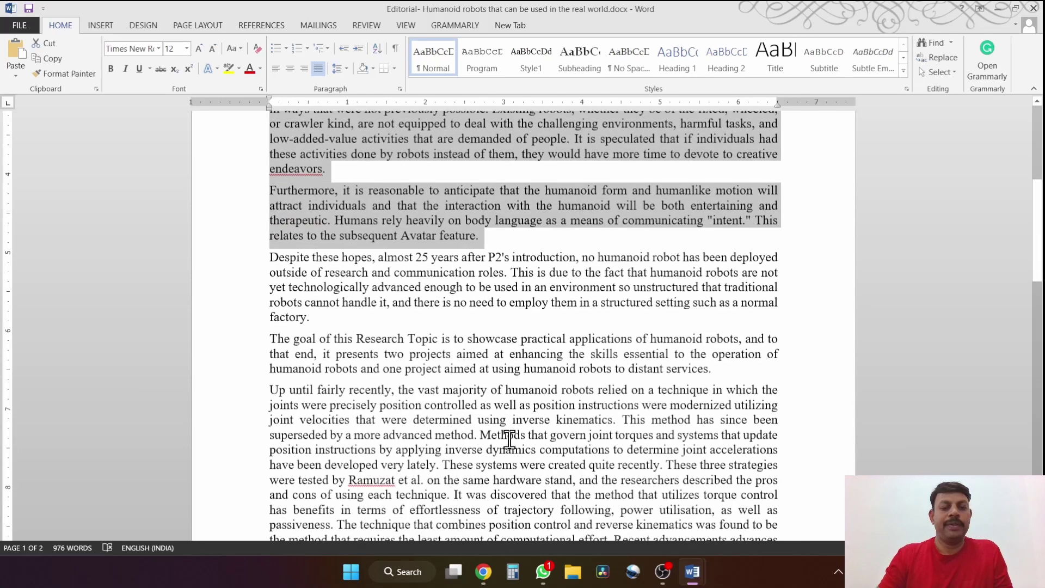
{"action": "scroll", "coordinate": [509, 439], "scroll_direction": "down", "scroll_amount": 2}
{"action": "left_click", "coordinate": [807, 382], "text": "shift"}
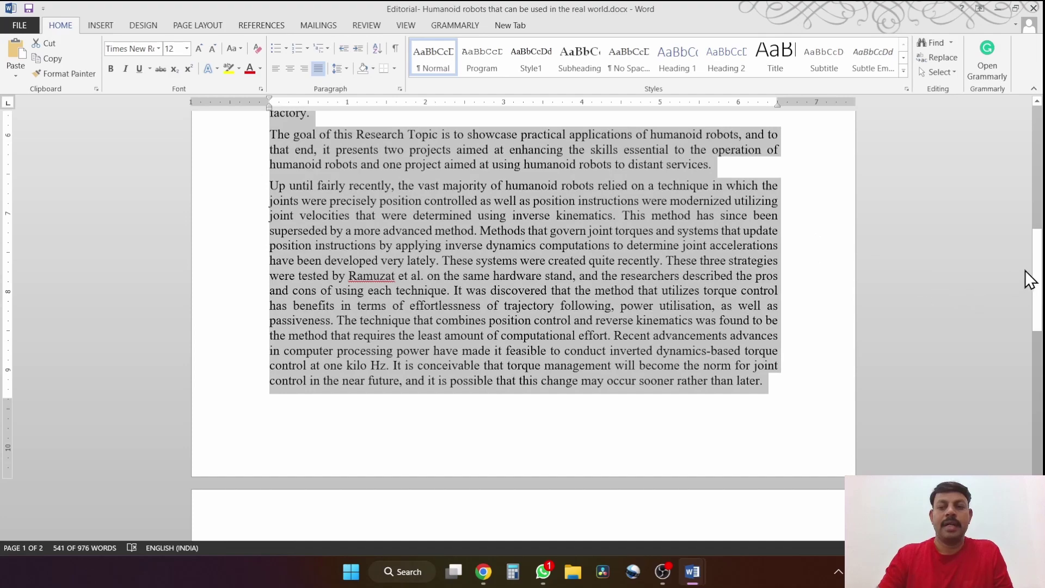
{"action": "mouse_move", "coordinate": [1040, 294]}
{"action": "left_mouse_down"}
{"action": "mouse_move", "coordinate": [1039, 156]}
{"action": "mouse_move", "coordinate": [1040, 314]}
{"action": "mouse_move", "coordinate": [1040, 297]}
{"action": "left_mouse_up"}
Send 'write a short description for the below information' with the humanoid-robots text pasted below.
{"action": "left_click", "coordinate": [999, 13]}
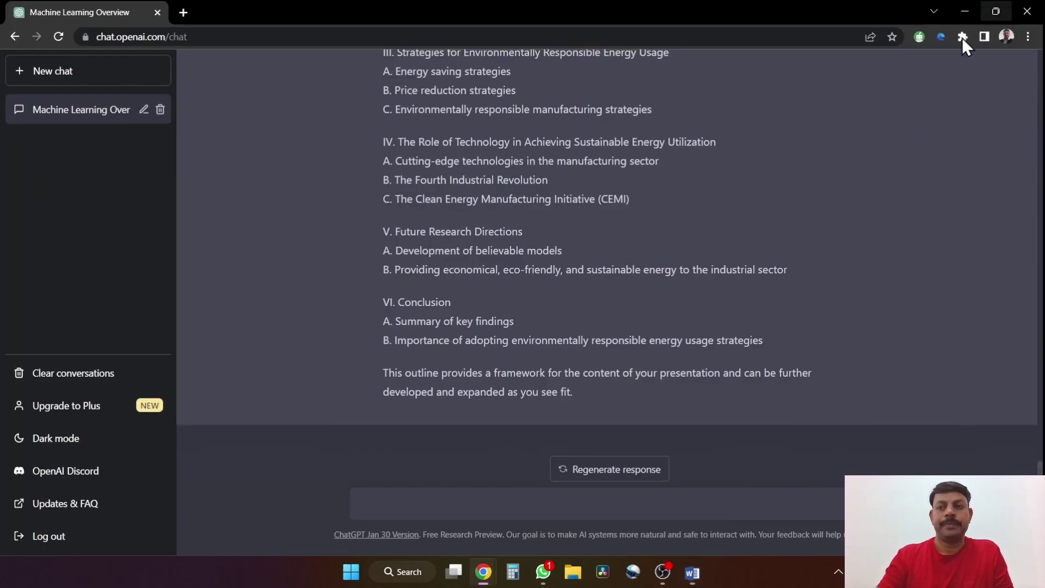
{"action": "left_click", "coordinate": [500, 502]}
{"action": "type", "text": "write a s"}
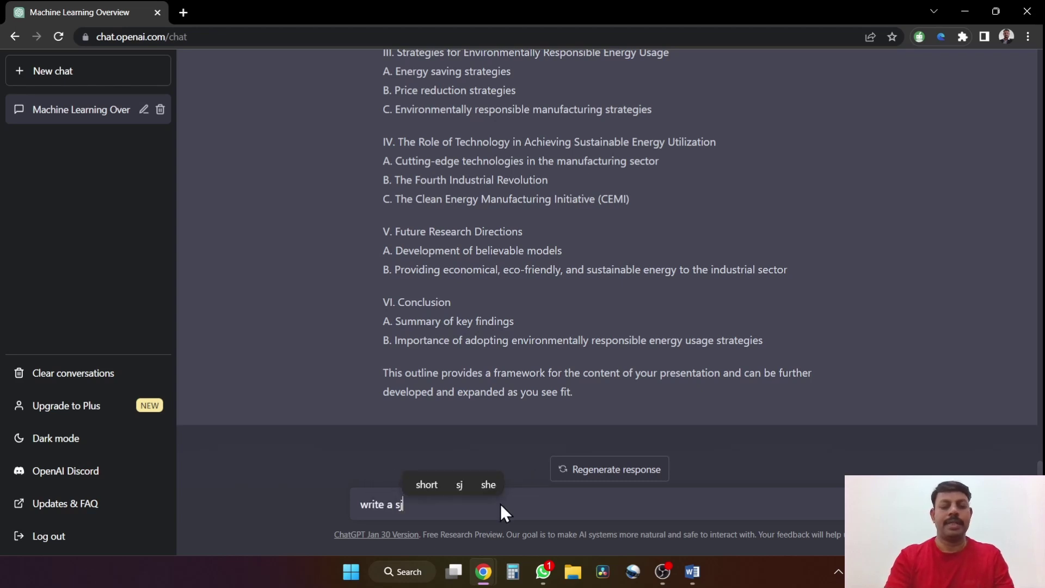
{"action": "type", "text": "hort dex"}
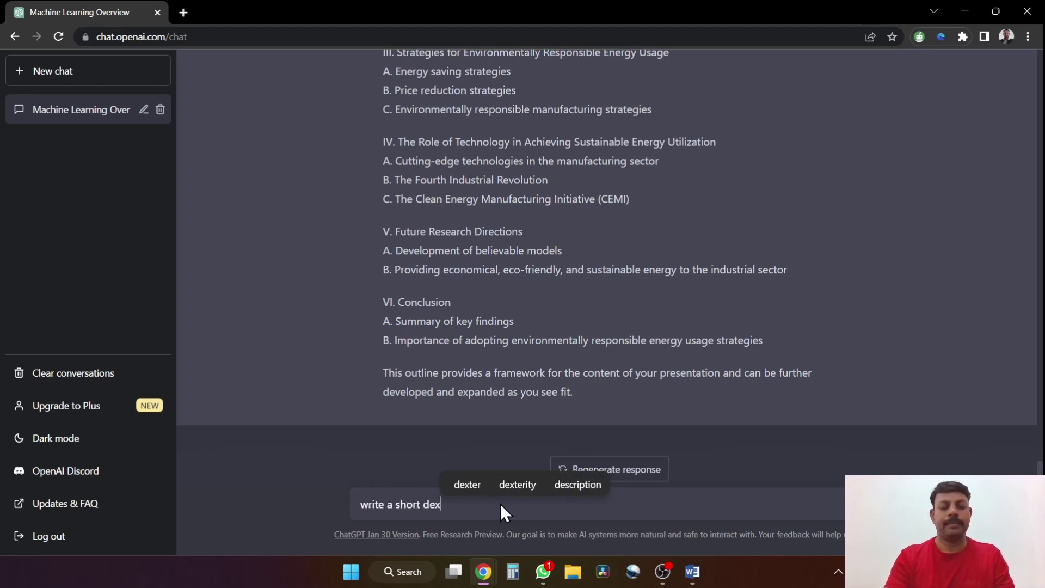
{"action": "key", "text": "BackSpace"}
{"action": "type", "text": "sc"}
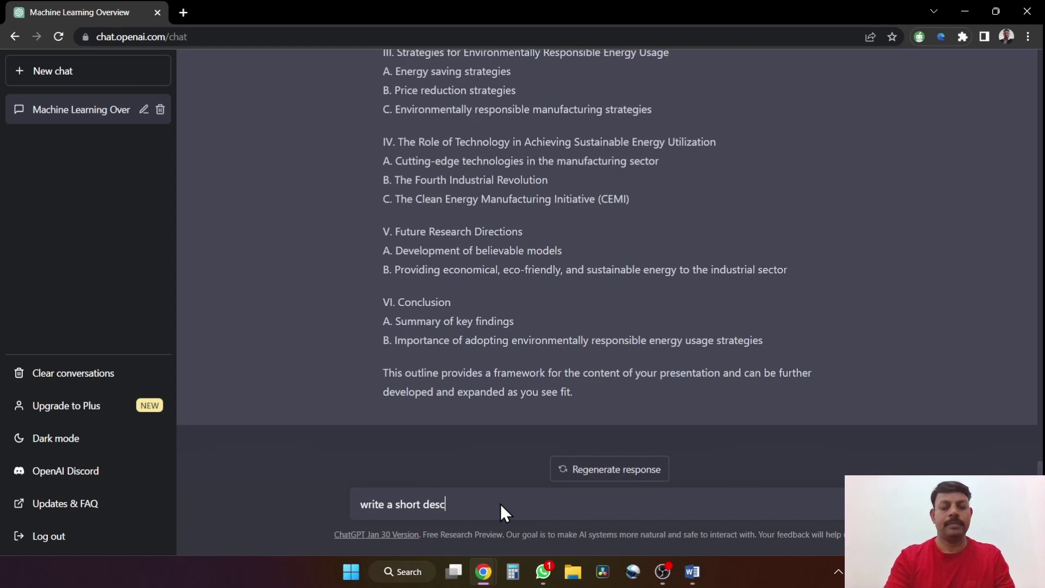
{"action": "type", "text": "ription for "}
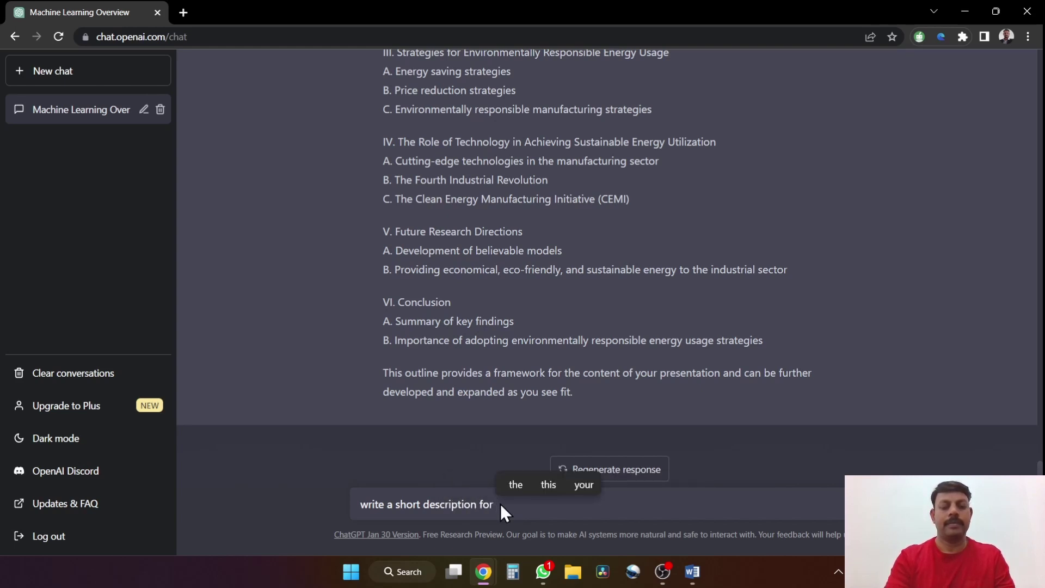
{"action": "type", "text": "the below i"}
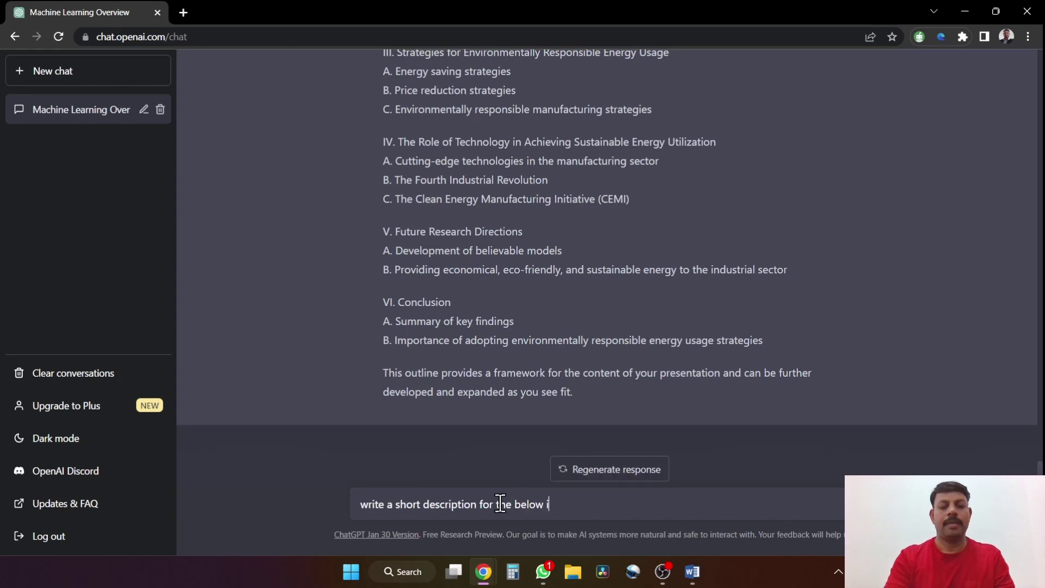
{"action": "type", "text": "nfo"}
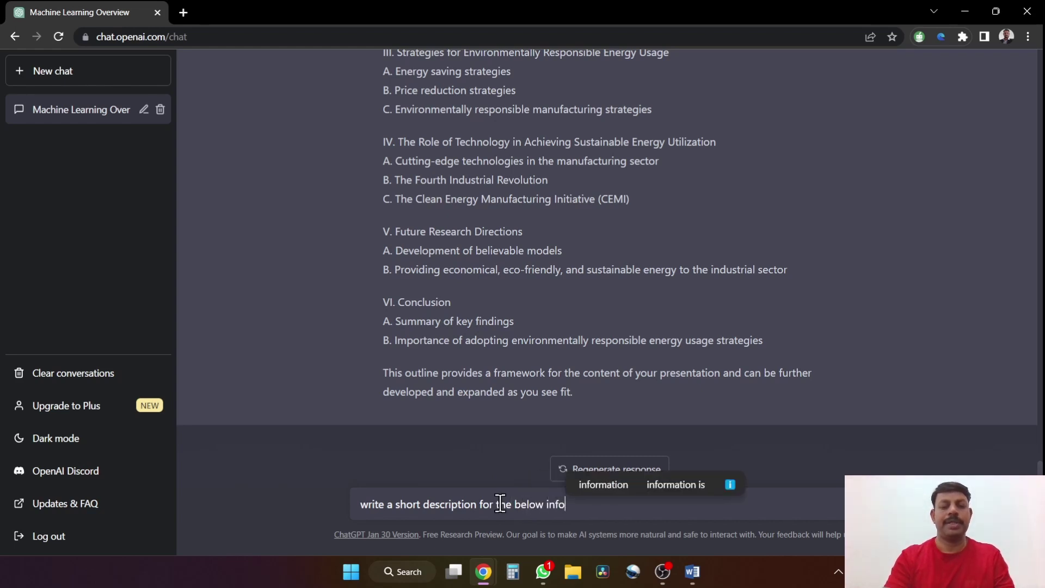
{"action": "left_click", "coordinate": [603, 484]}
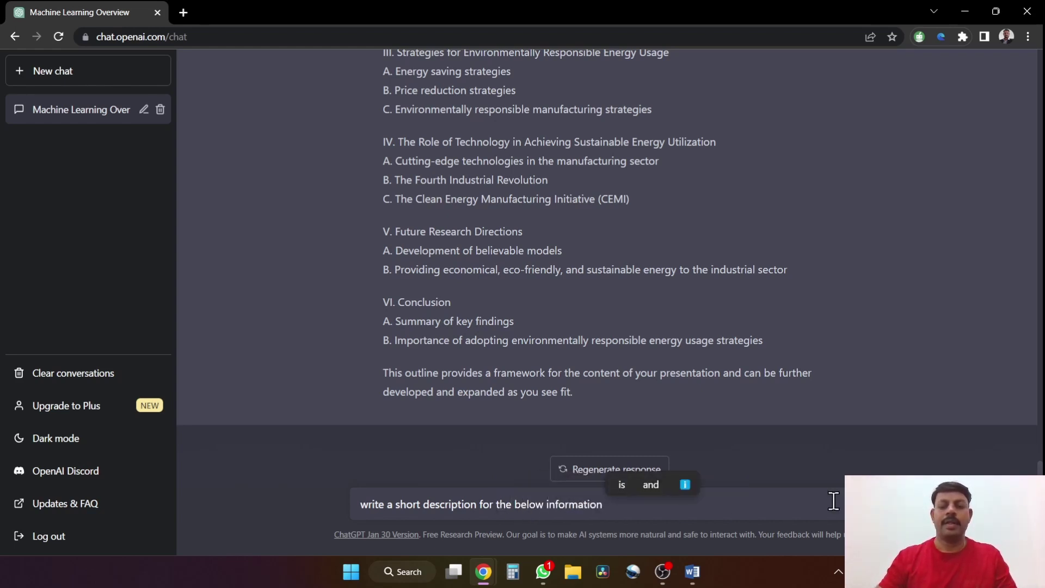
{"action": "key", "text": "shift+Return"}
{"action": "key", "text": "ctrl+v"}
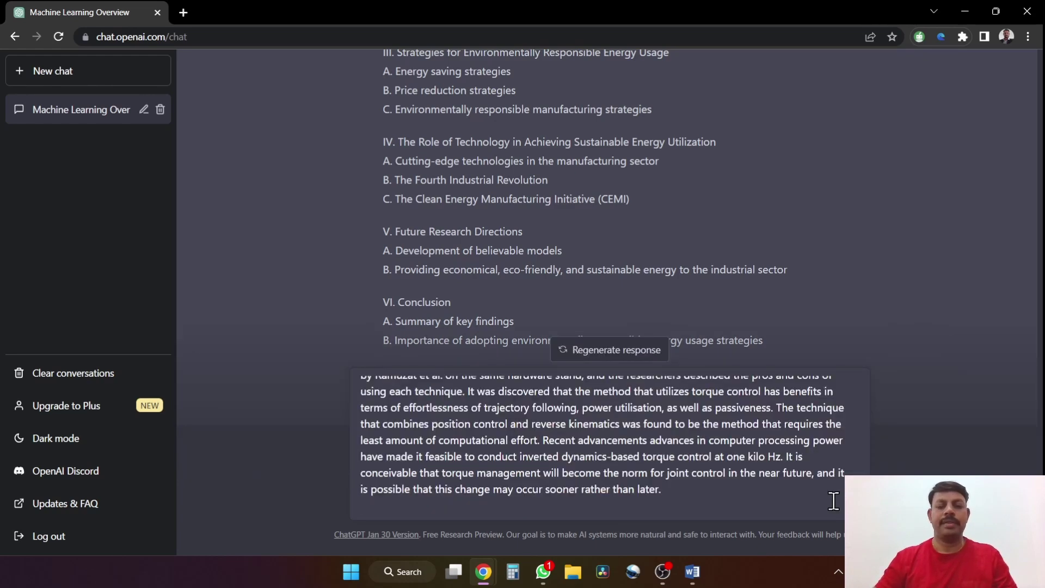
{"action": "key", "text": "Return"}
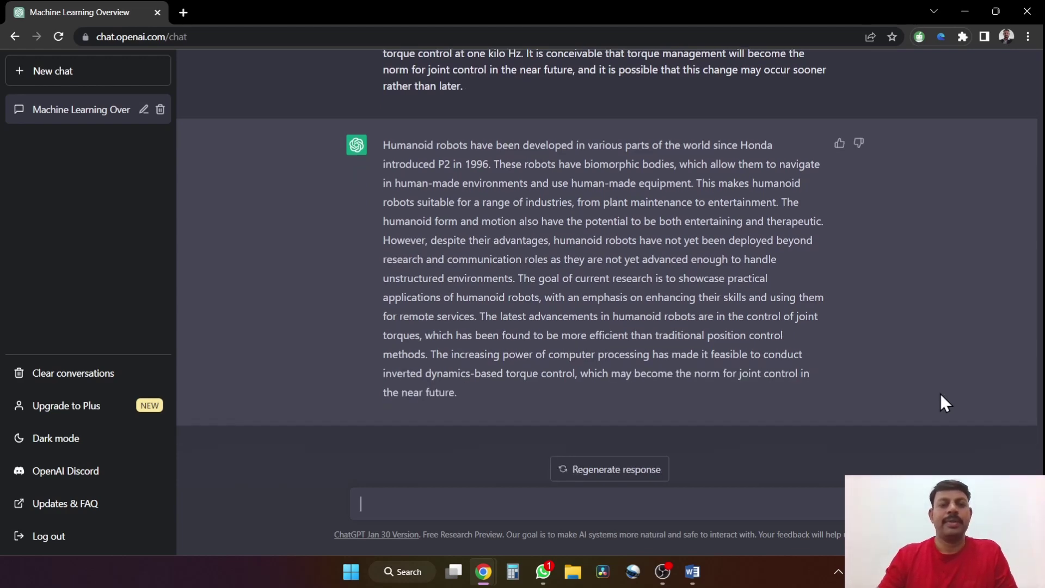
{"action": "scroll", "coordinate": [918, 330], "scroll_direction": "up", "scroll_amount": 15}
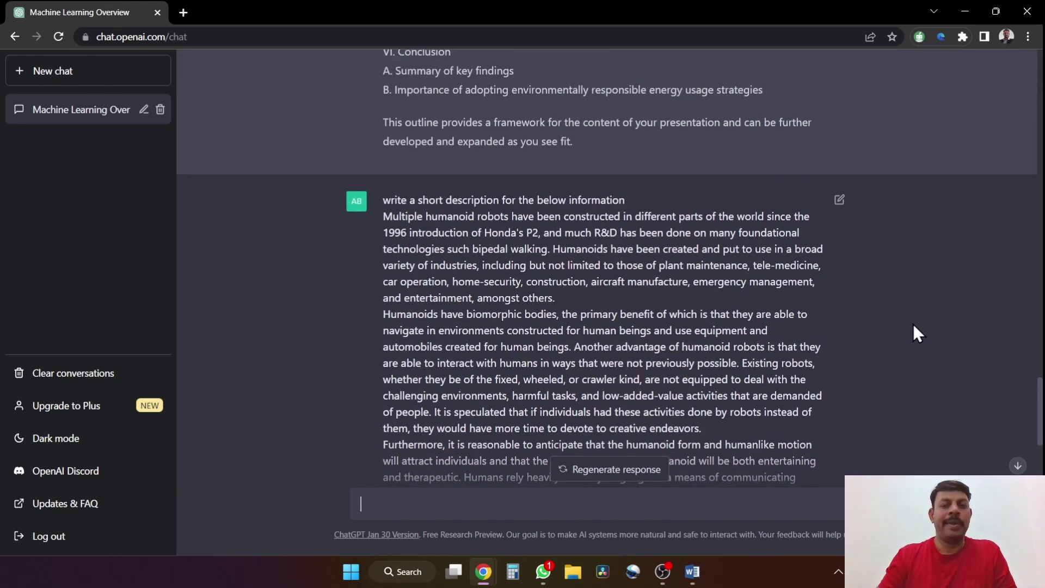
{"action": "scroll", "coordinate": [674, 311], "scroll_direction": "down", "scroll_amount": 3}
{"action": "scroll", "coordinate": [674, 311], "scroll_direction": "down", "scroll_amount": 5}
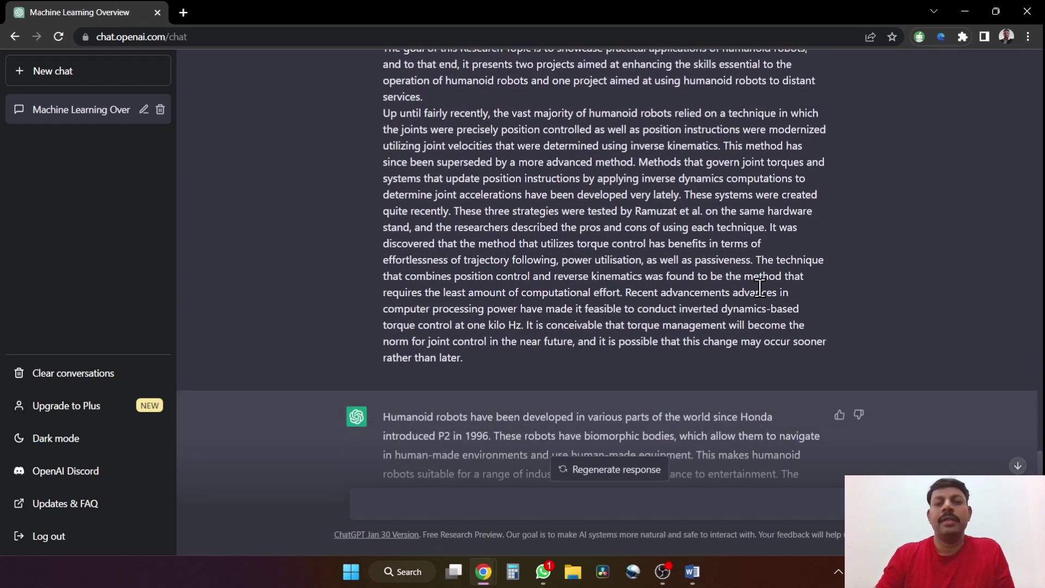
{"action": "scroll", "coordinate": [740, 187], "scroll_direction": "down", "scroll_amount": 4}
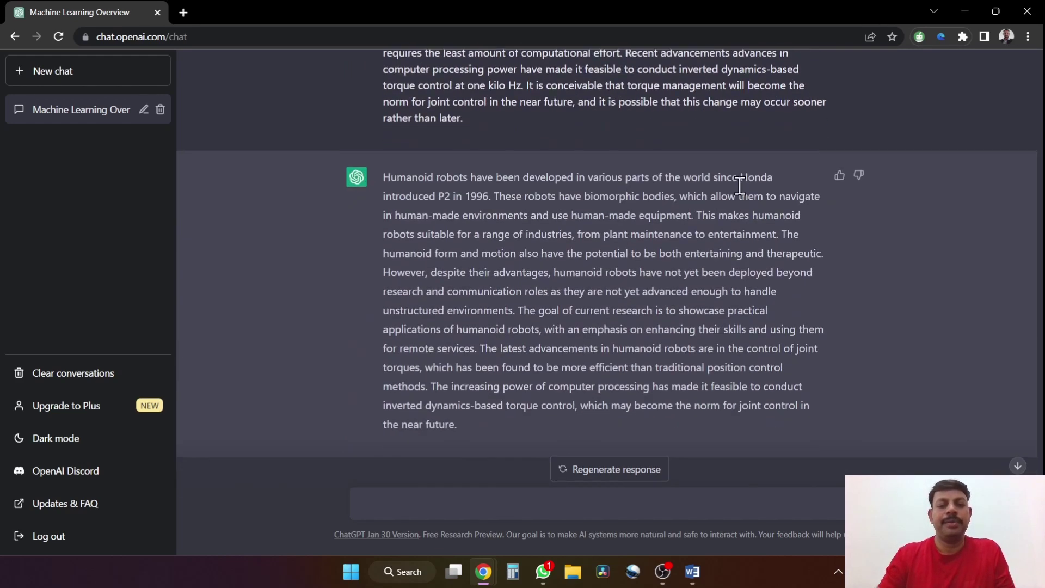